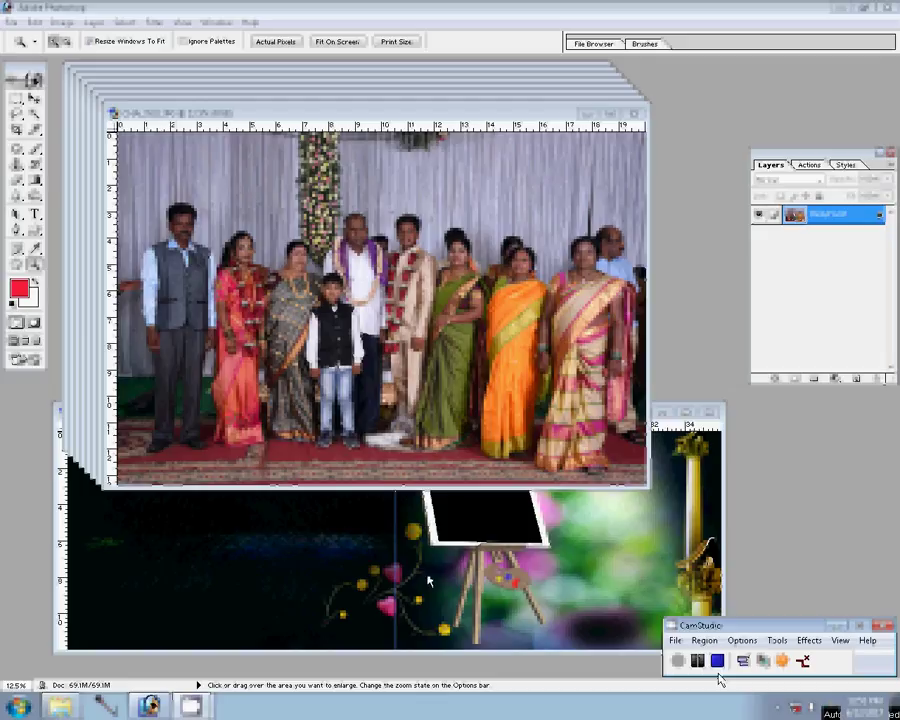
Step: Resize the CHA_3502 group photo with Image Size
{"action": "left_click", "coordinate": [428, 580]}
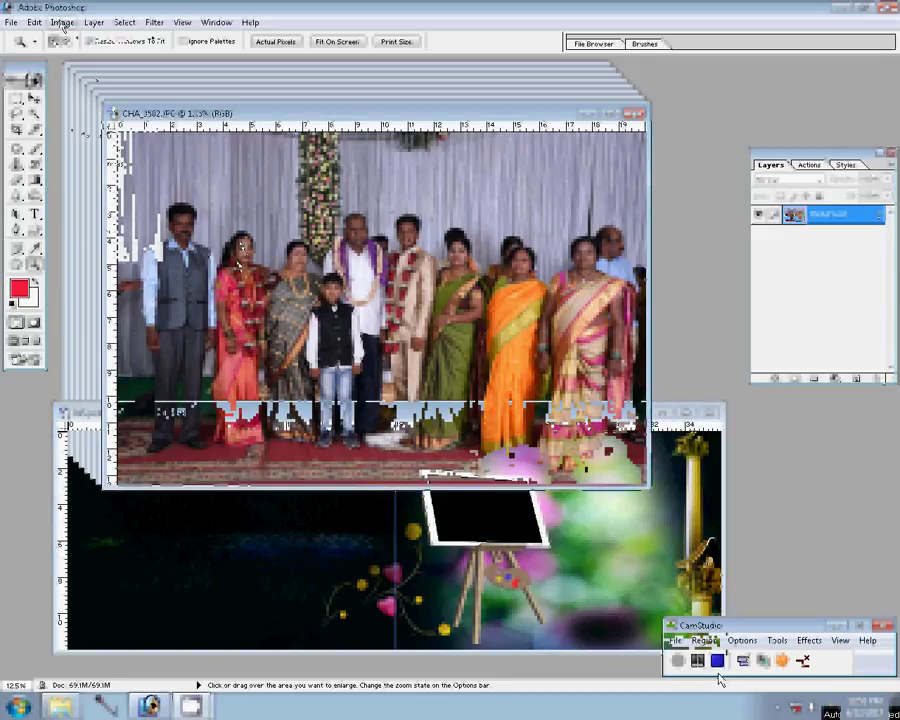
{"action": "key", "text": "ctrl+alt+i"}
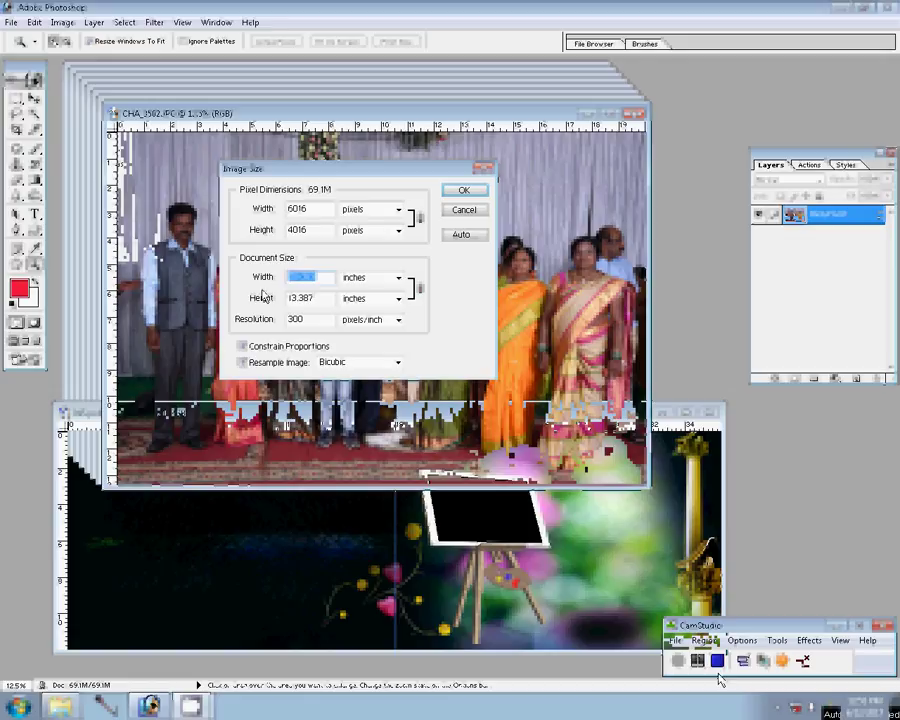
{"action": "left_click", "coordinate": [460, 190]}
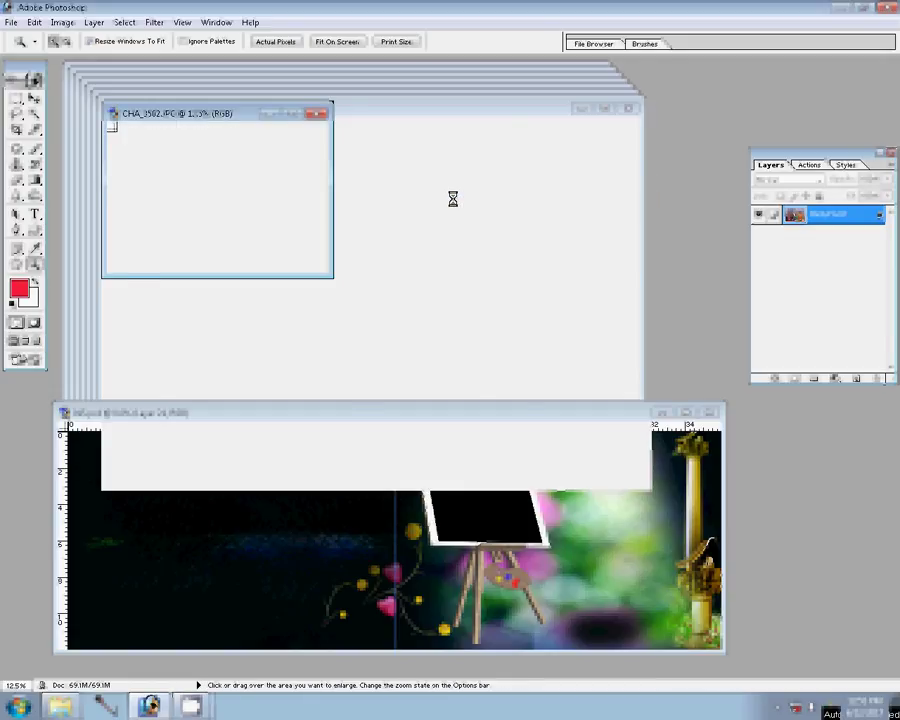
{"action": "left_click", "coordinate": [809, 164]}
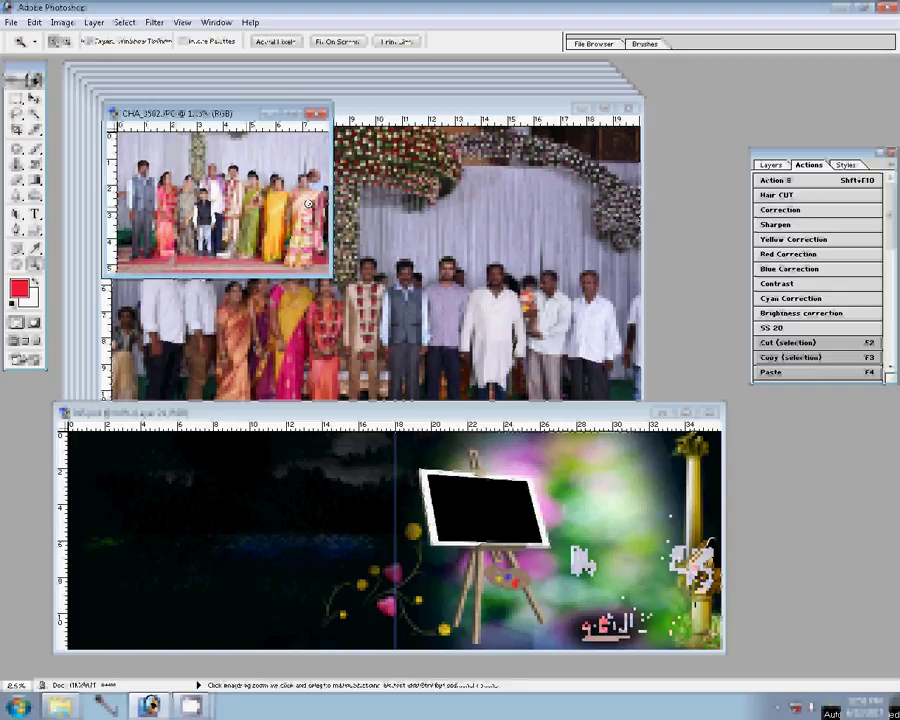
Step: Place CHA_3502 in 015.psd's lower-right corner and close the JPG without saving
{"action": "left_click", "coordinate": [450, 412]}
{"action": "key", "text": "v"}
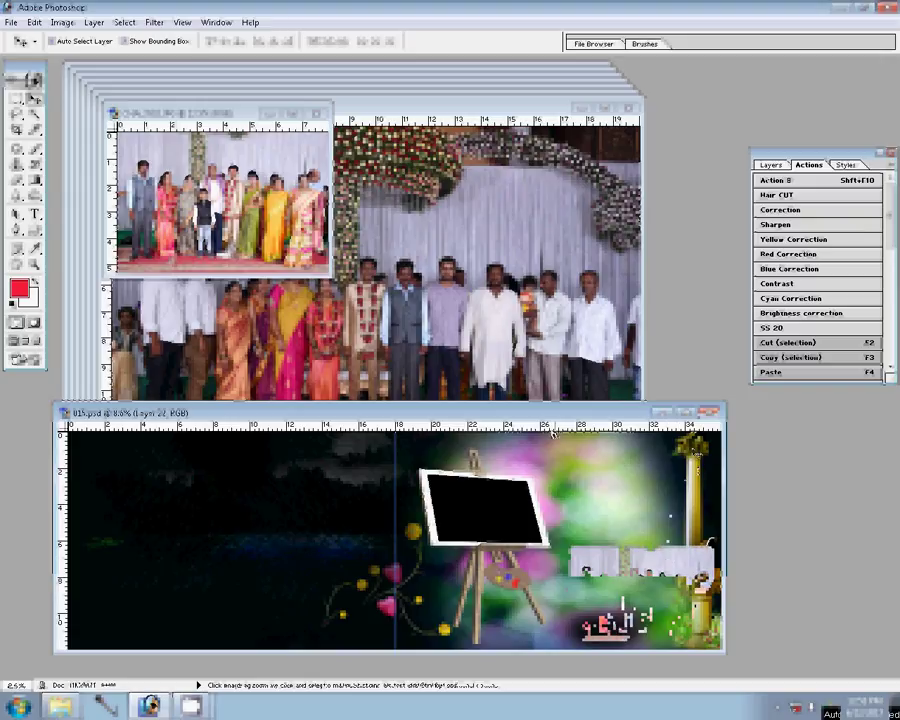
{"action": "left_click", "coordinate": [309, 116]}
{"action": "left_click", "coordinate": [315, 115]}
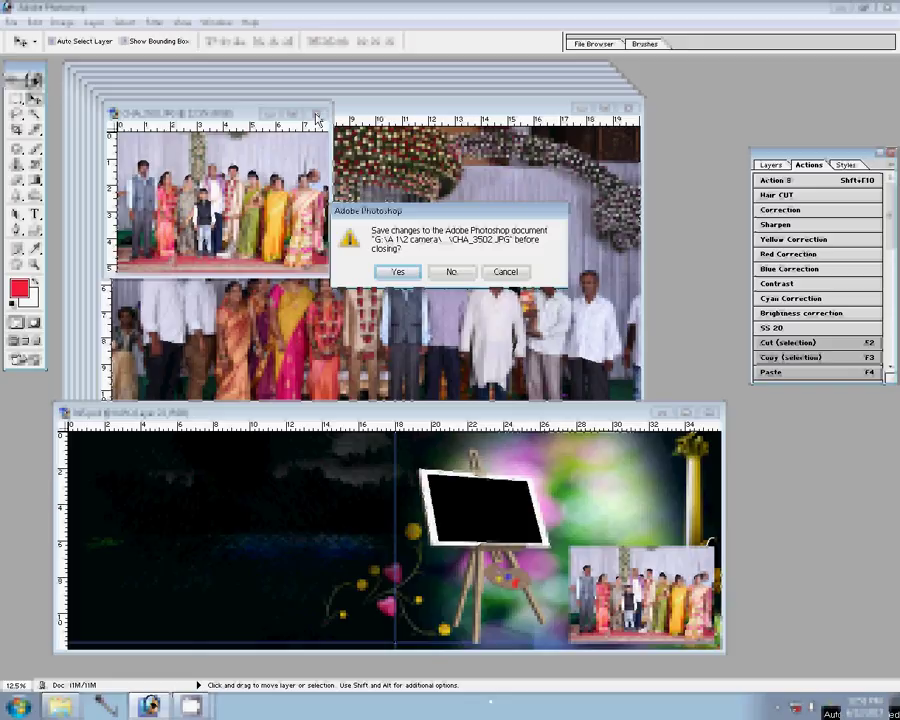
{"action": "left_click", "coordinate": [397, 271]}
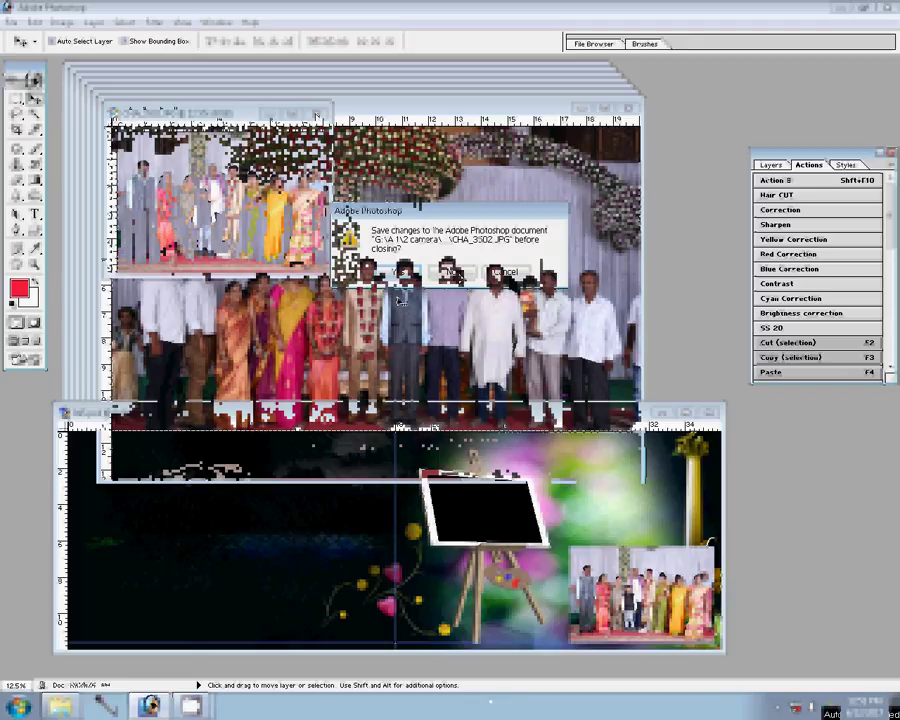
Step: Resize CHA_3499 via Image Size with a new width of 23
{"action": "key", "text": "ctrl+alt+i"}
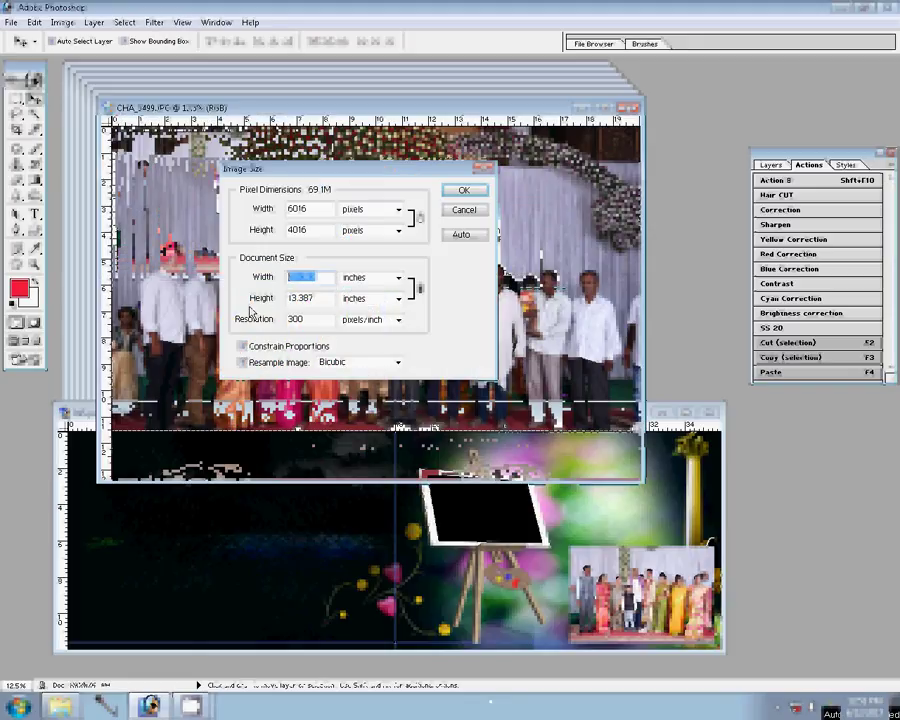
{"action": "type", "text": "23"}
{"action": "left_click", "coordinate": [464, 190]}
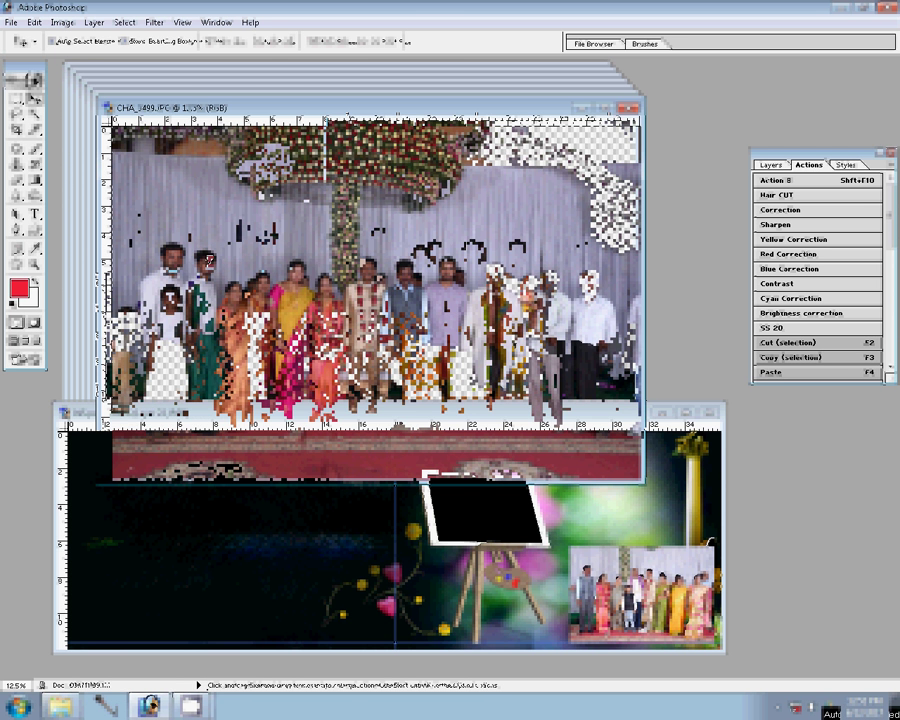
Step: Zoom and pan across CHA_3499 to inspect the people in the group
{"action": "key", "text": "z"}
{"action": "key", "text": "ctrl+minus"}
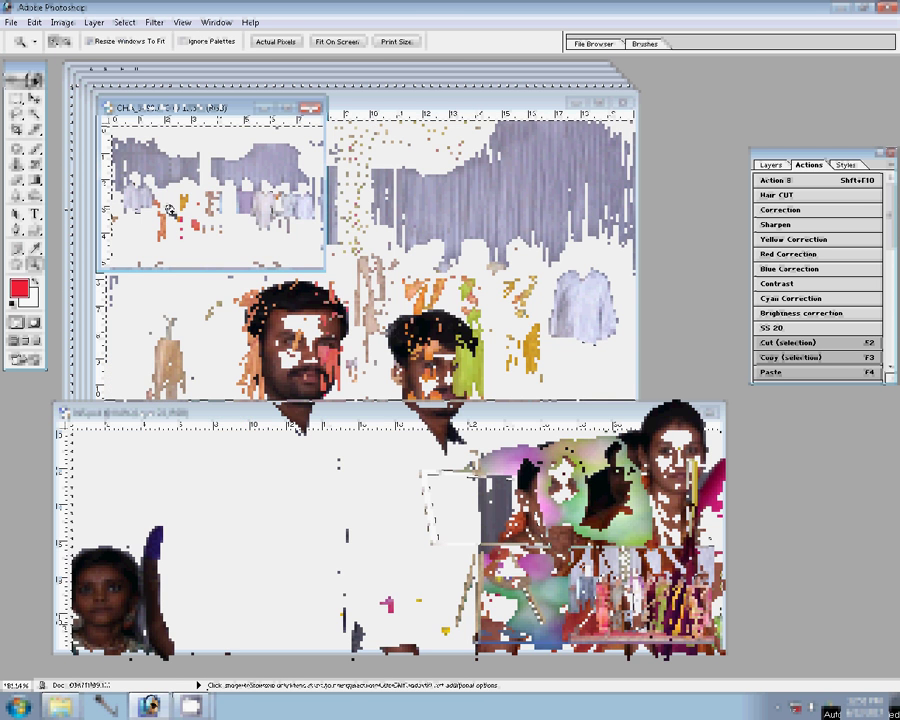
{"action": "key", "text": "ctrl+plus"}
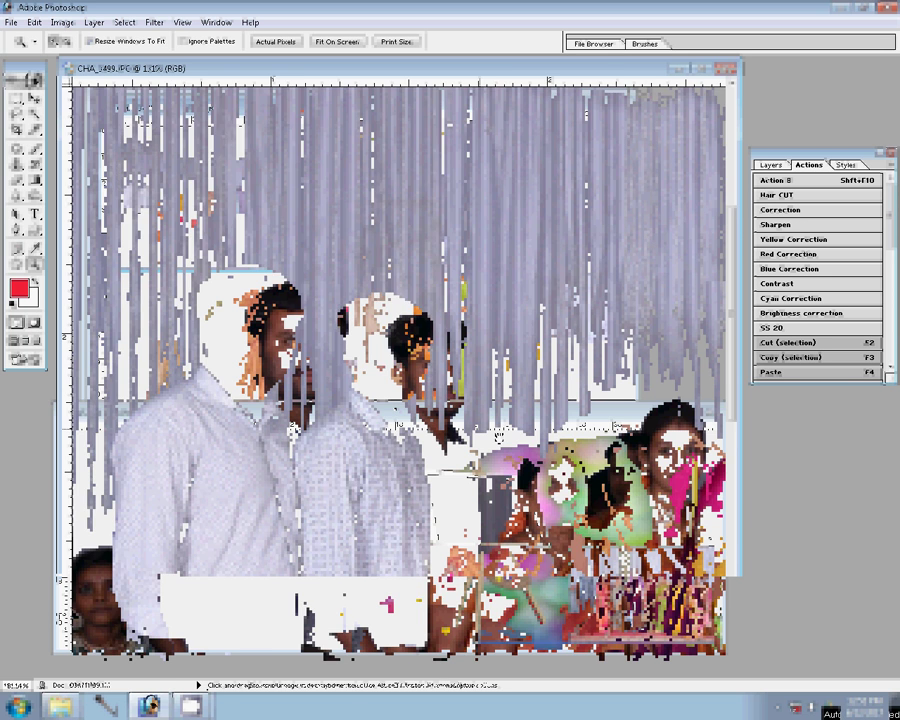
{"action": "left_click", "coordinate": [511, 425]}
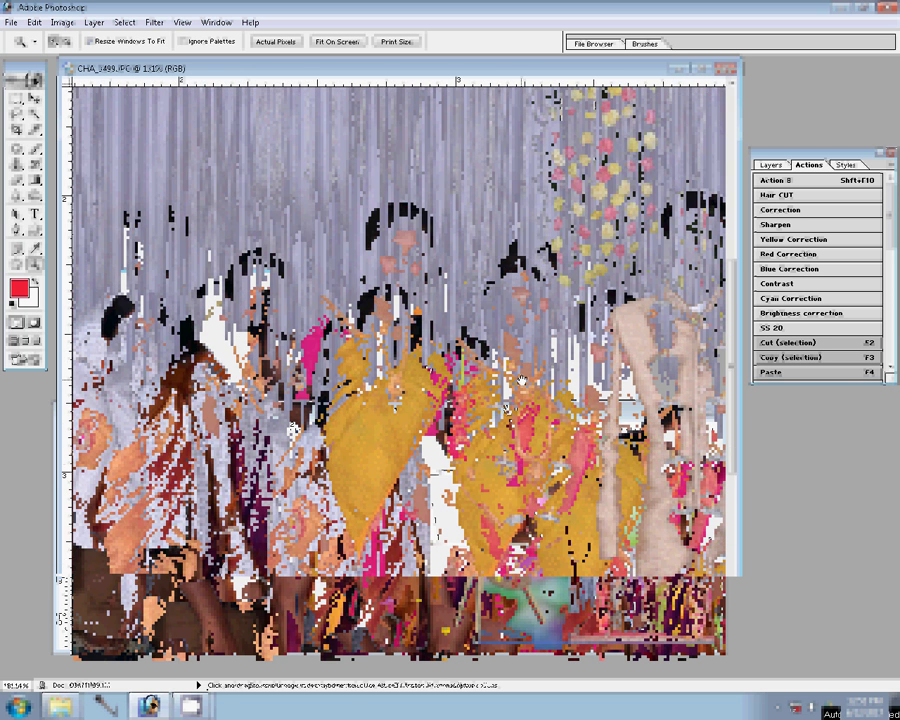
{"action": "left_click_drag", "start_coordinate": [521, 382], "coordinate": [604, 380]}
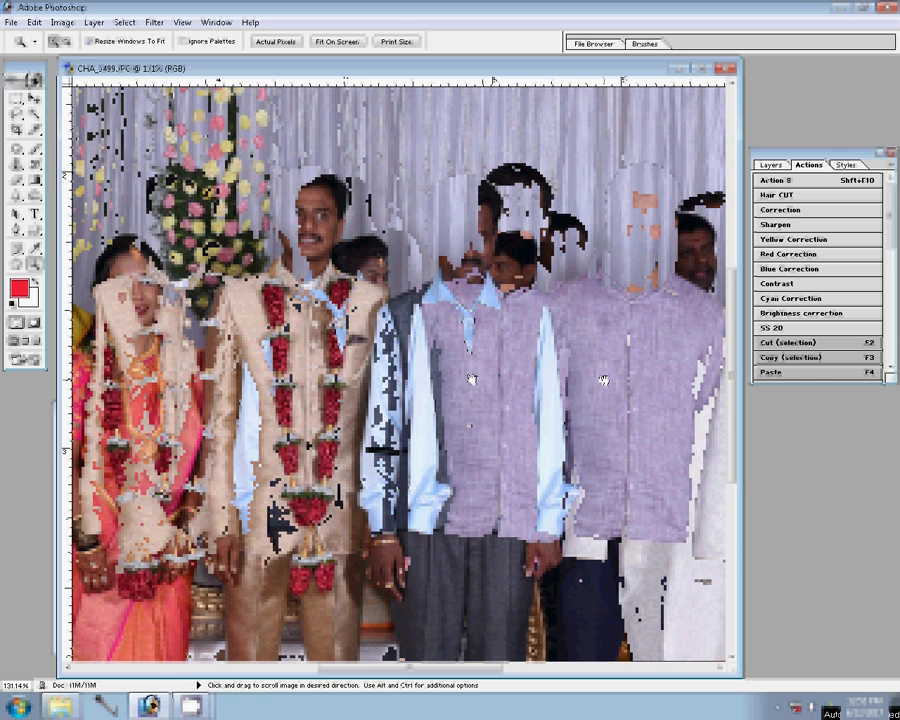
{"action": "left_click_drag", "start_coordinate": [603, 380], "coordinate": [431, 378]}
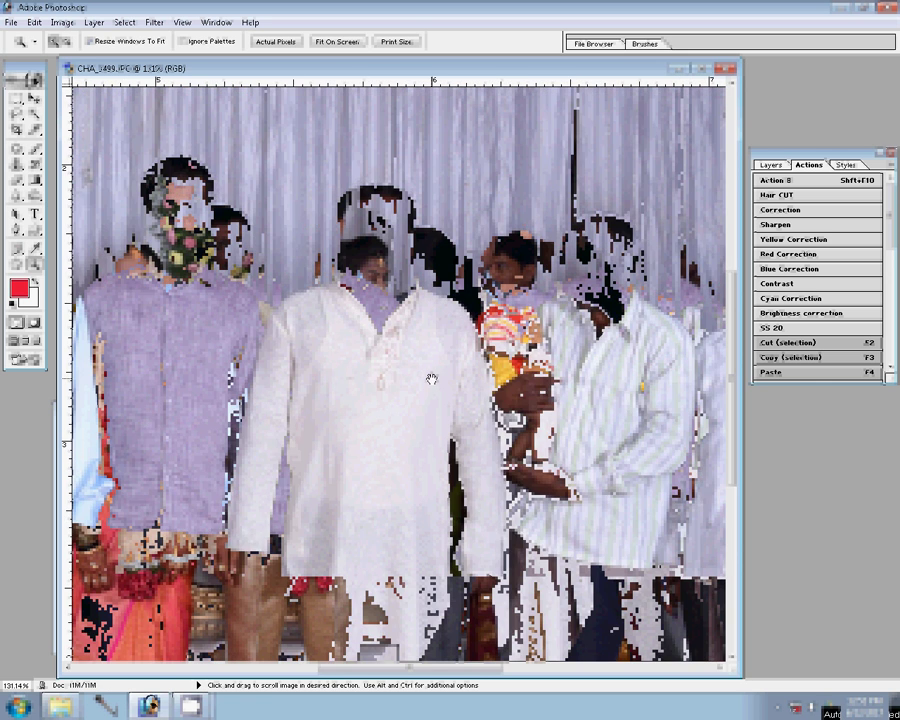
{"action": "left_click_drag", "start_coordinate": [693, 385], "coordinate": [431, 378]}
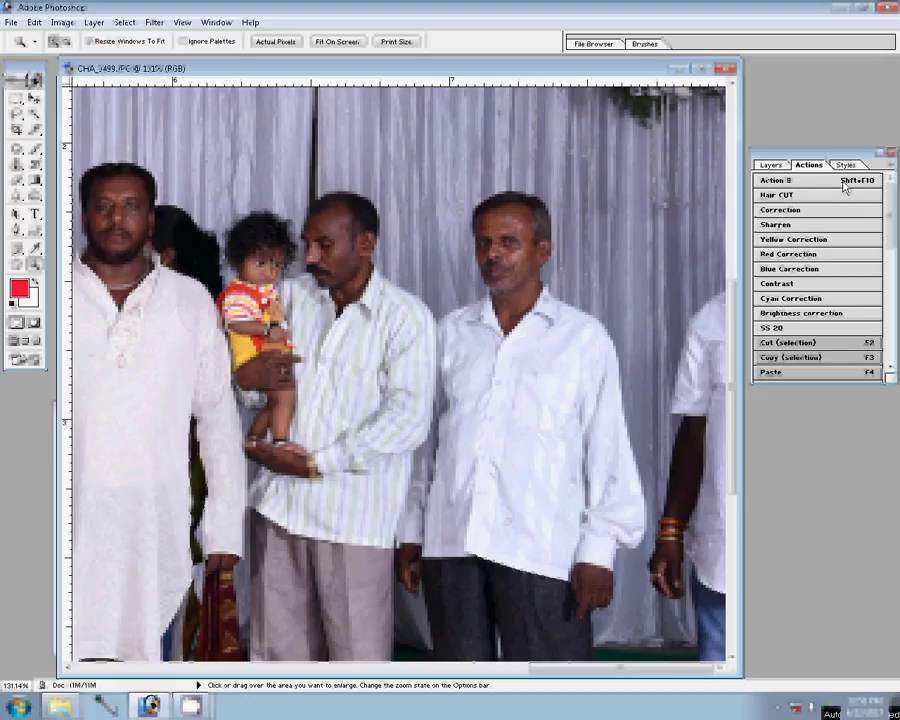
Step: Colour-correct CHA_3499 with the Correction action, resize it, and close its window
{"action": "left_click", "coordinate": [810, 210]}
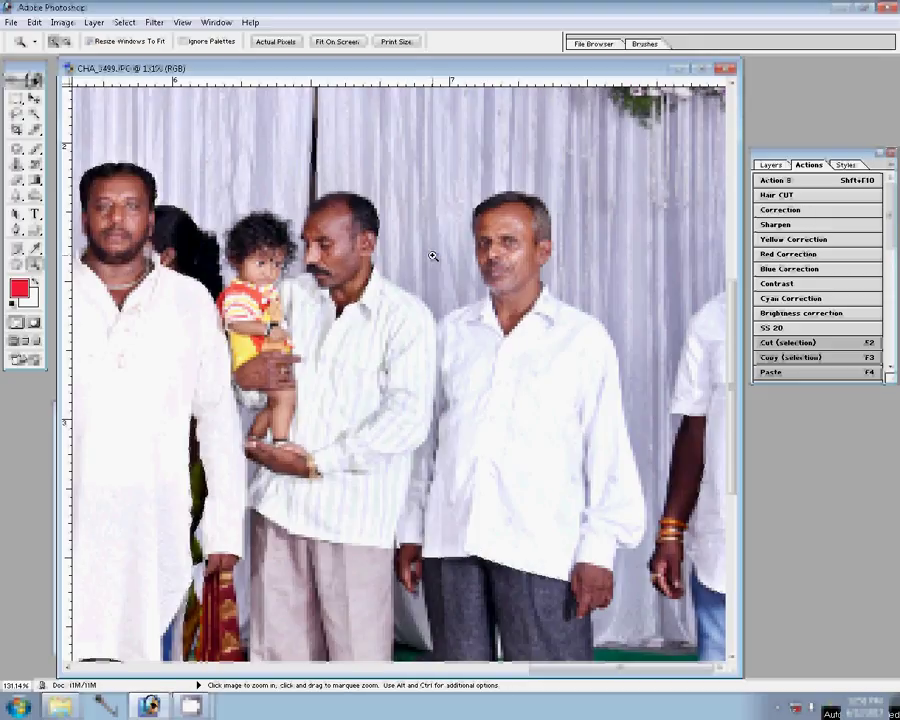
{"action": "left_click", "coordinate": [336, 42]}
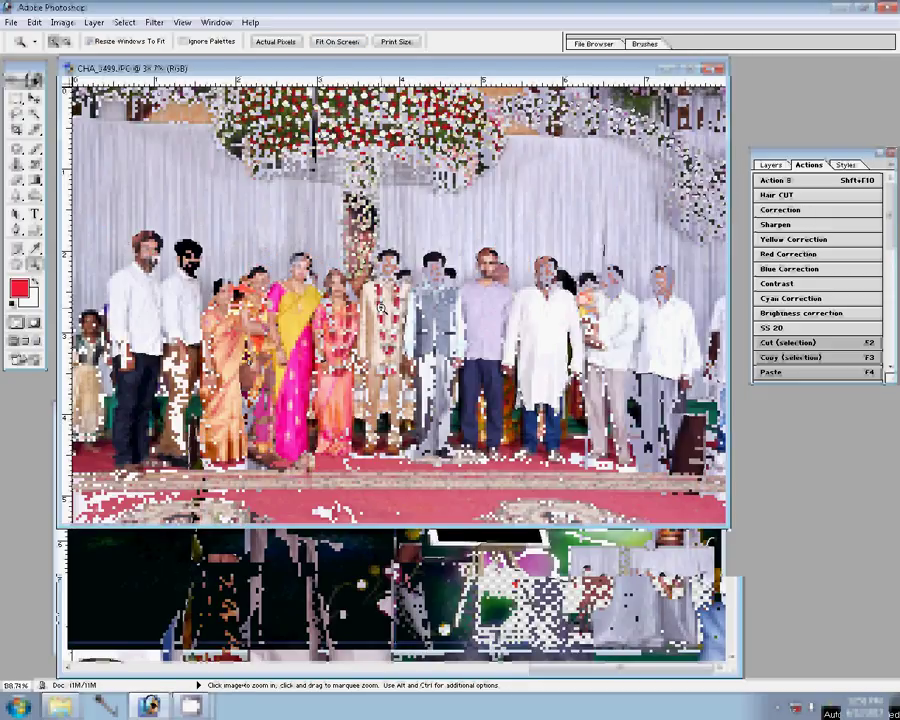
{"action": "key", "text": "ctrl+alt+i"}
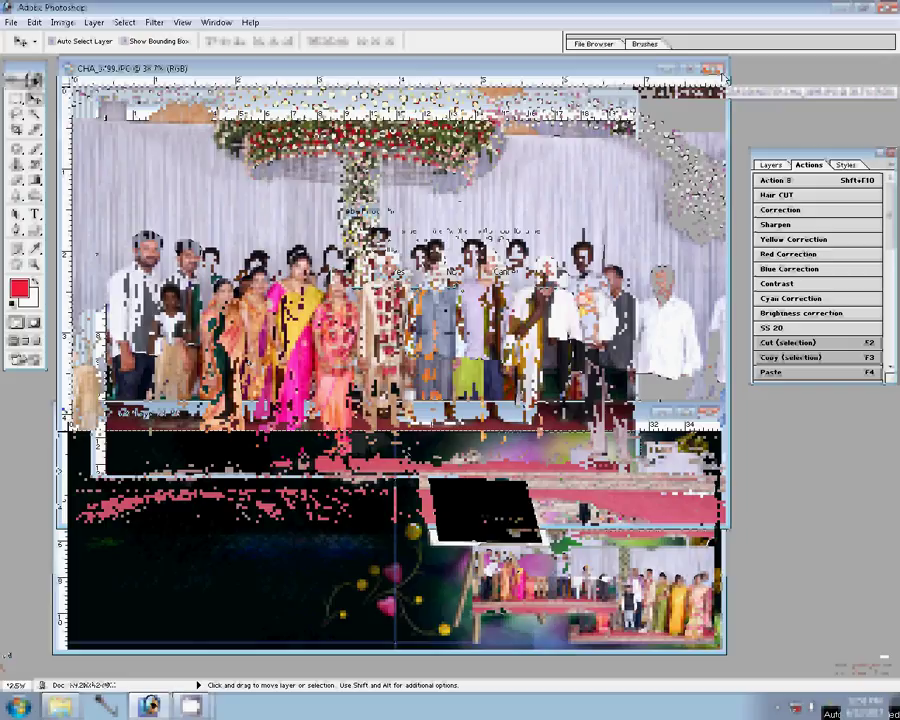
{"action": "left_click", "coordinate": [716, 70]}
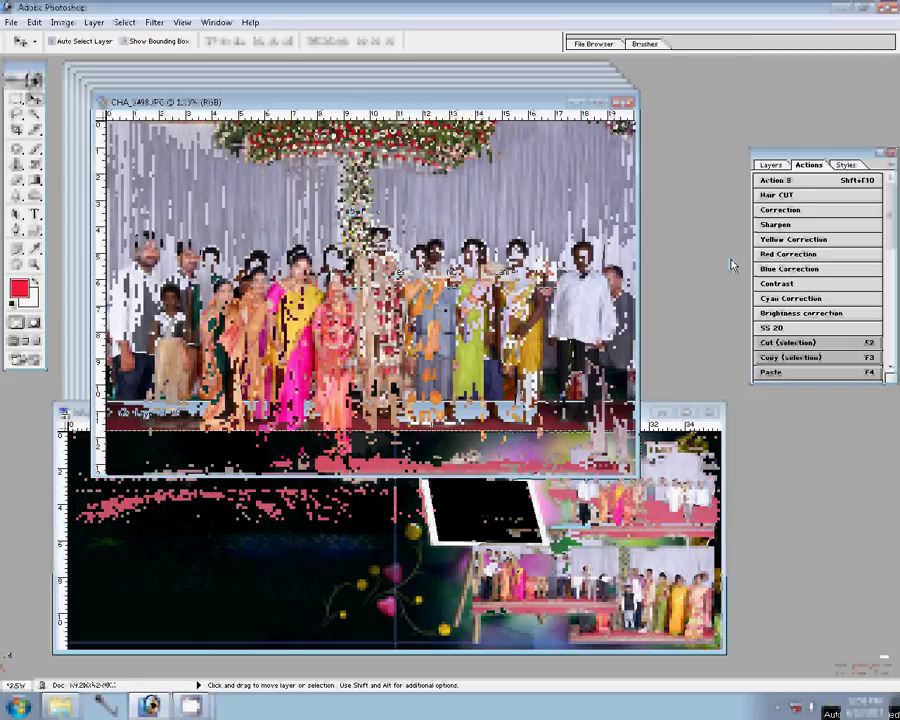
Step: Resize CHA_3498 to 9000 px wide, paste it into the easel frame, close it unsaved
{"action": "key", "text": "ctrl+alt+i"}
{"action": "type", "text": "9000"}
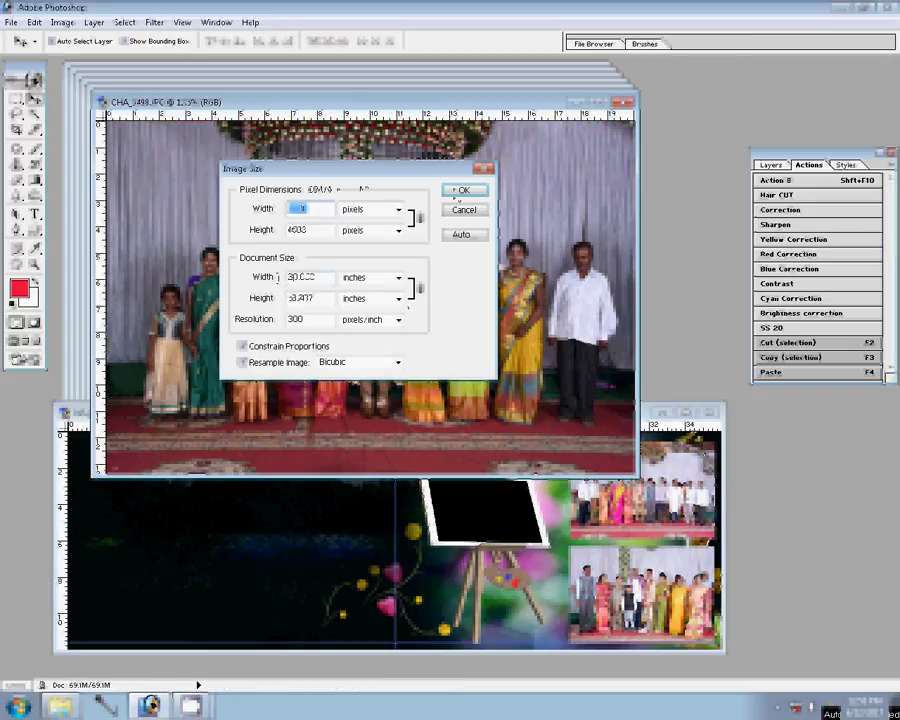
{"action": "left_click", "coordinate": [460, 190]}
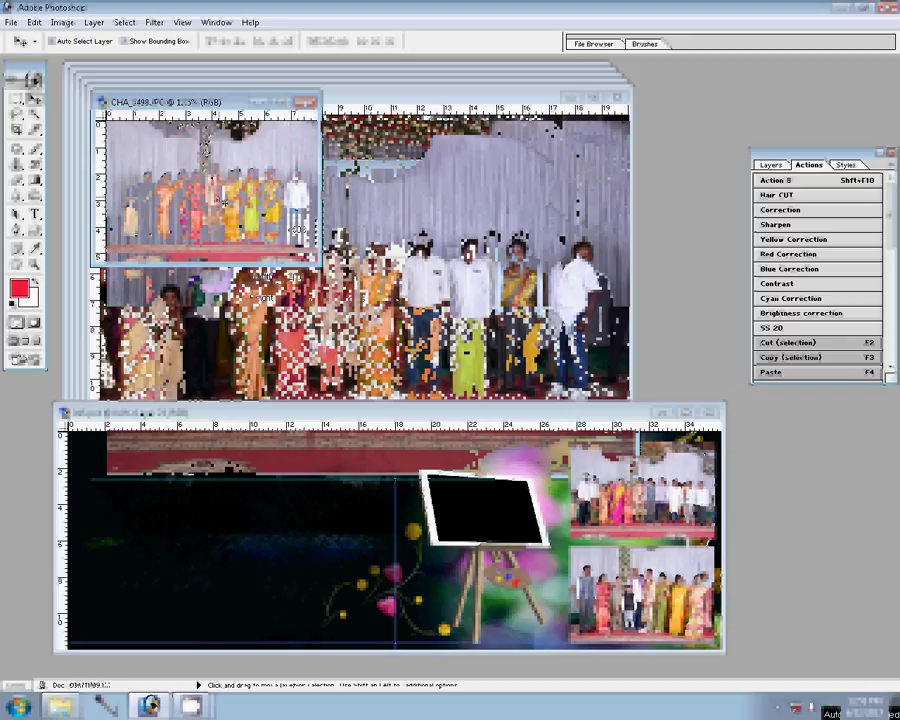
{"action": "key", "text": "F4"}
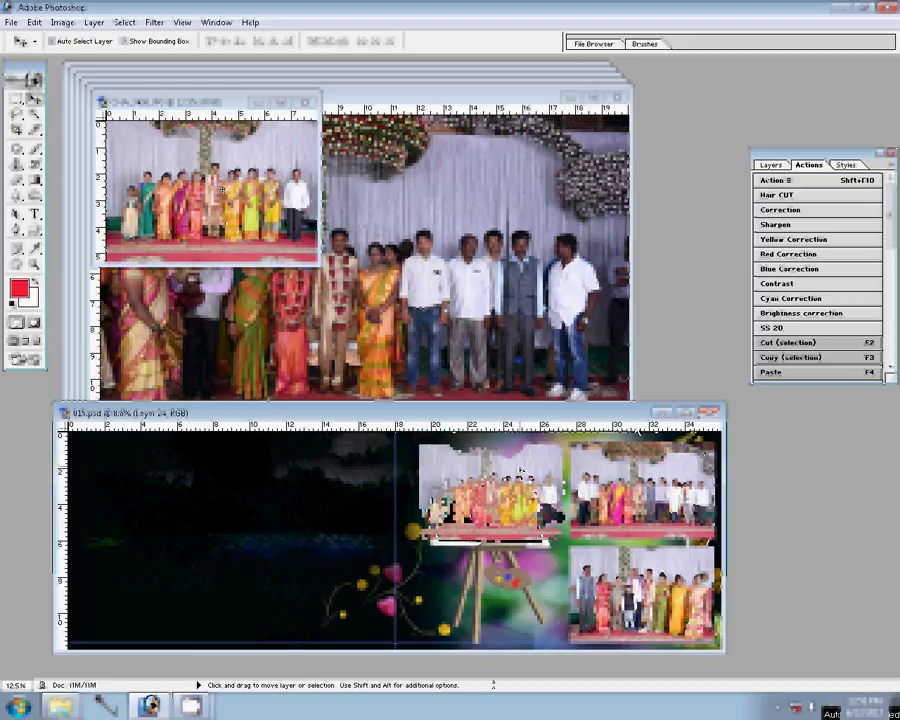
{"action": "key", "text": "ctrl+w"}
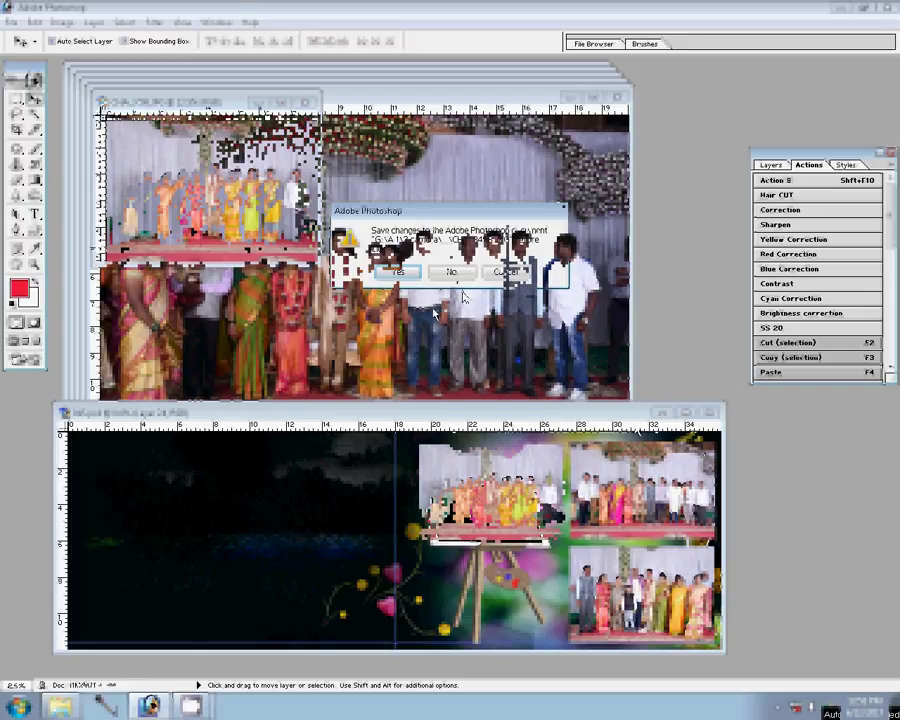
{"action": "left_click", "coordinate": [451, 271]}
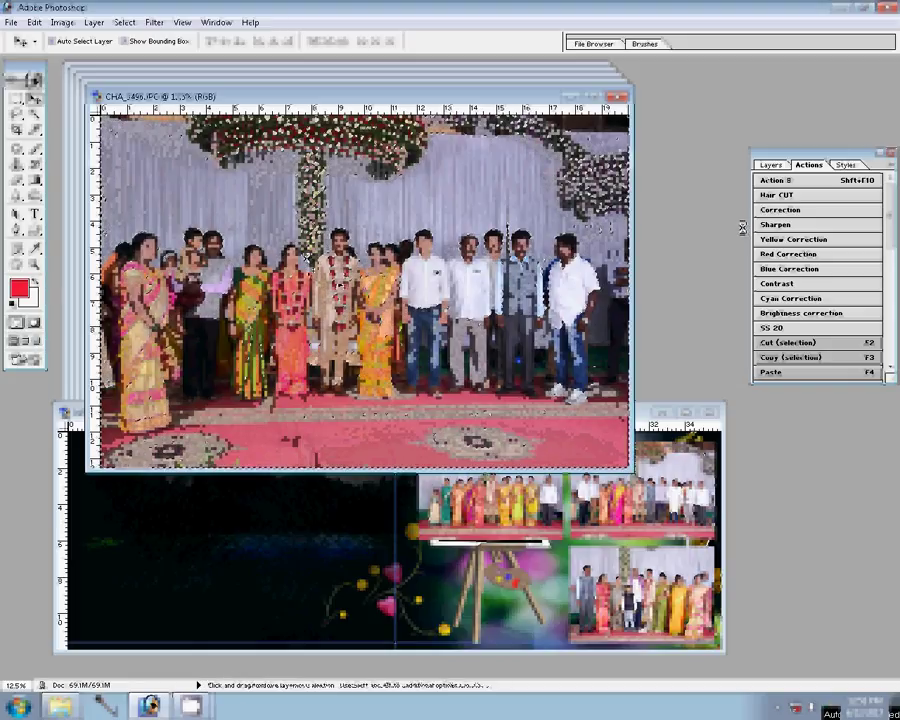
Step: Resize CHA_3496, fill the right page's lower-left slot, and close it unsaved
{"action": "key", "text": "ctrl+alt+i"}
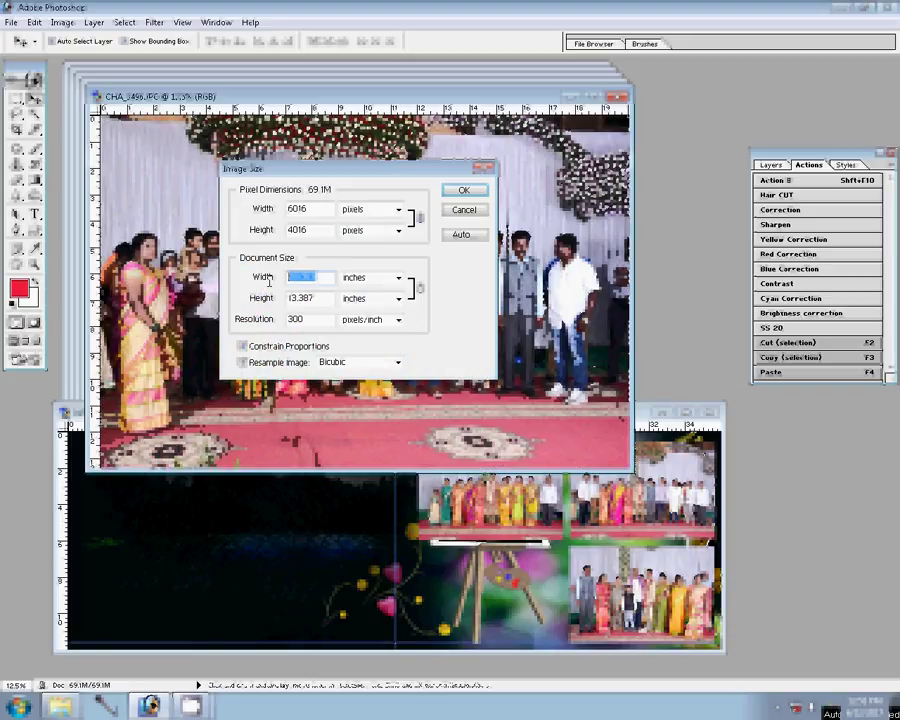
{"action": "key", "text": "Return"}
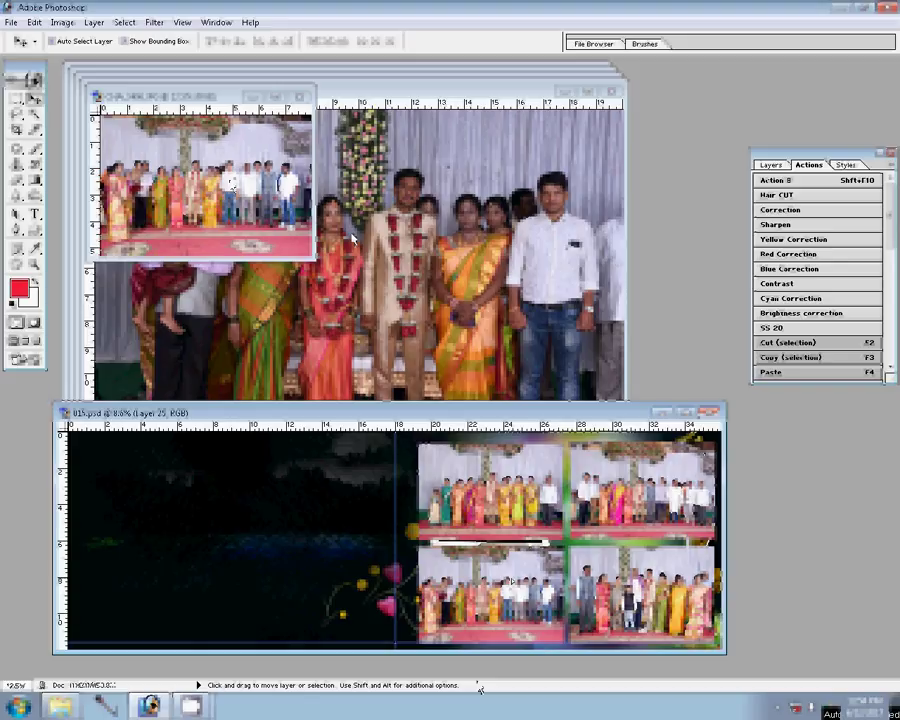
{"action": "key", "text": "n"}
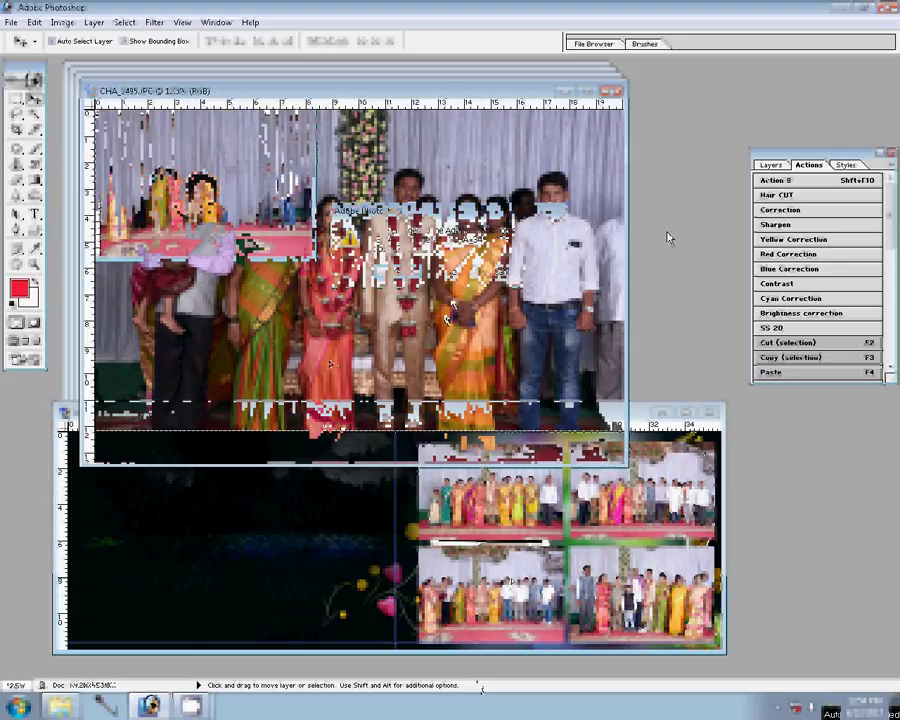
Step: Resize CHA_3495, drag it to the bottom of the left page, transform it, then close it
{"action": "key", "text": "ctrl+alt+i"}
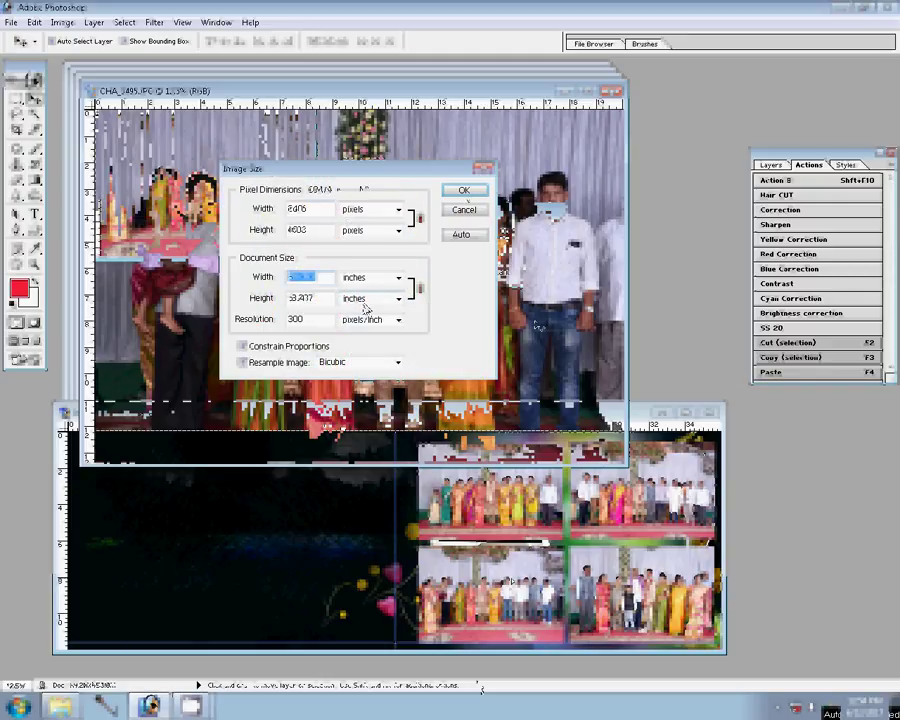
{"action": "left_click", "coordinate": [466, 192]}
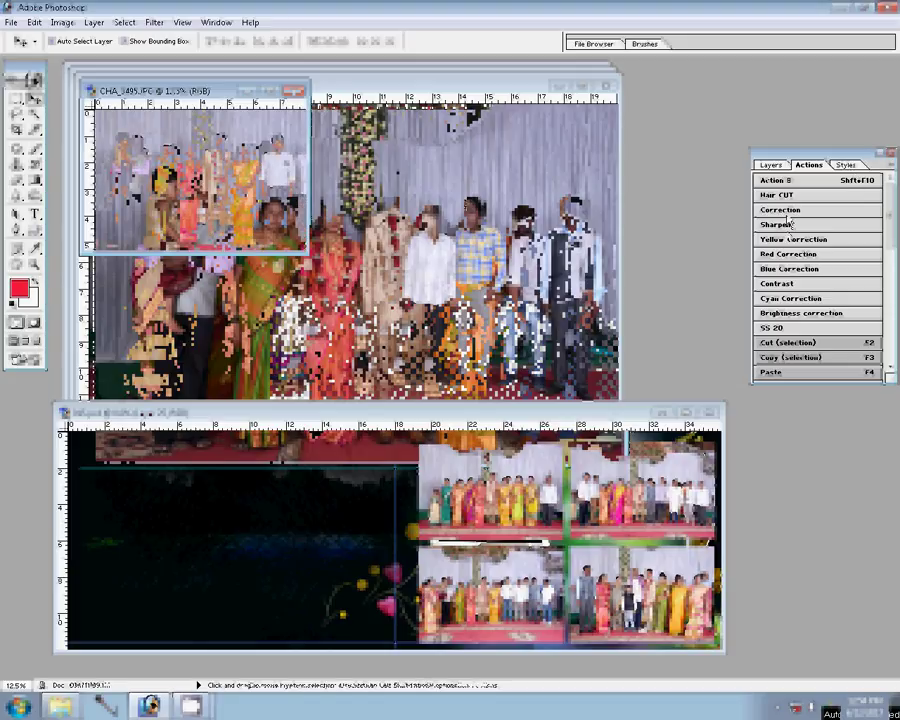
{"action": "mouse_move", "coordinate": [195, 175]}
{"action": "left_mouse_down"}
{"action": "mouse_move", "coordinate": [277, 578]}
{"action": "mouse_move", "coordinate": [300, 595]}
{"action": "left_mouse_up"}
{"action": "key", "text": "ctrl+t"}
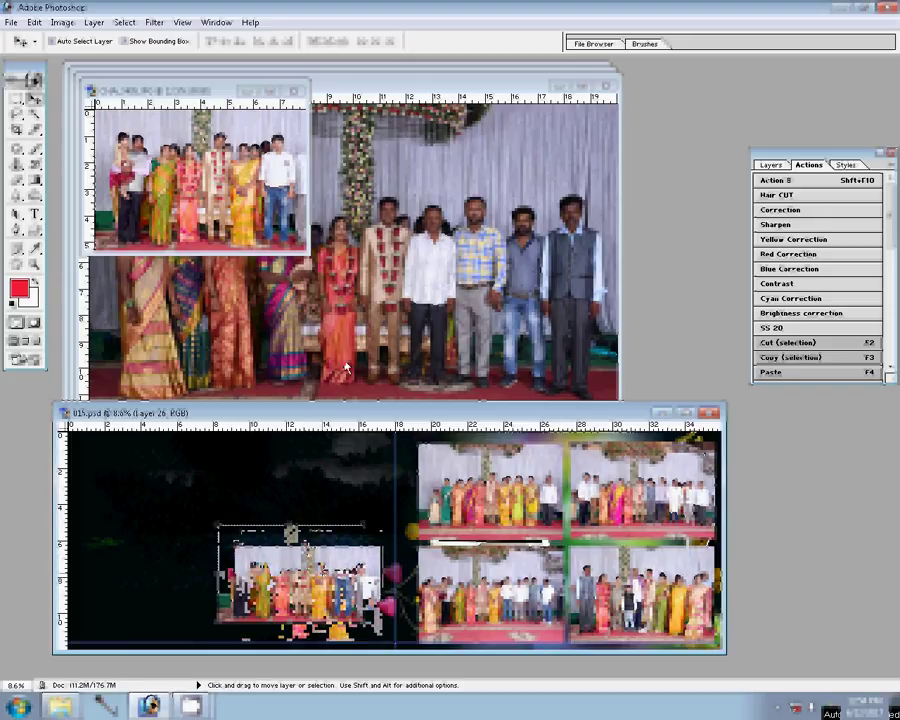
{"action": "left_click", "coordinate": [296, 91]}
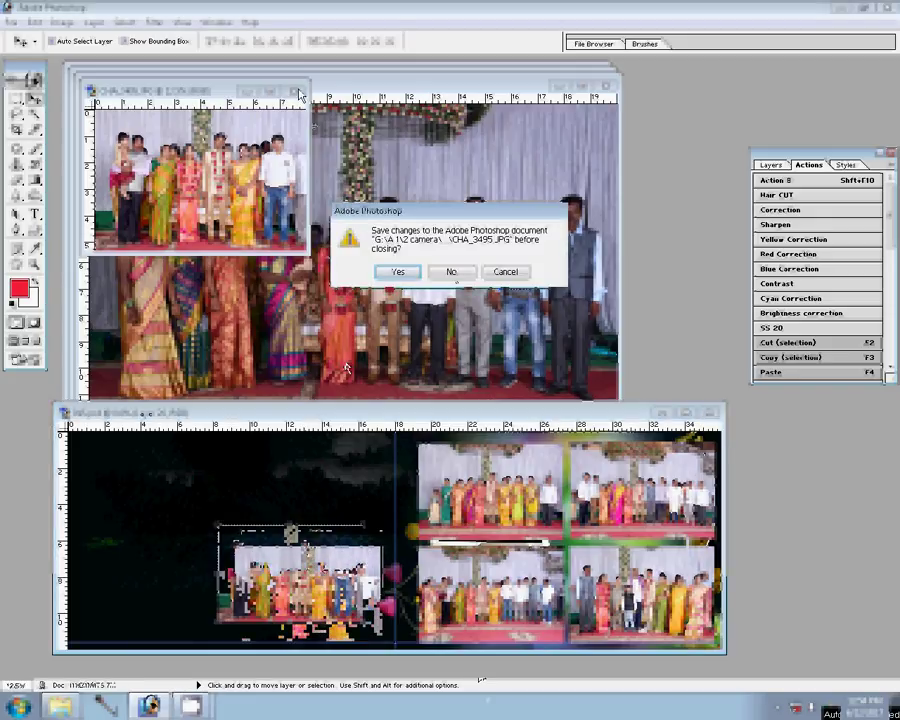
Step: Discard changes to CHA_3495 and bring CHA_3494 to the front
{"action": "key", "text": "n"}
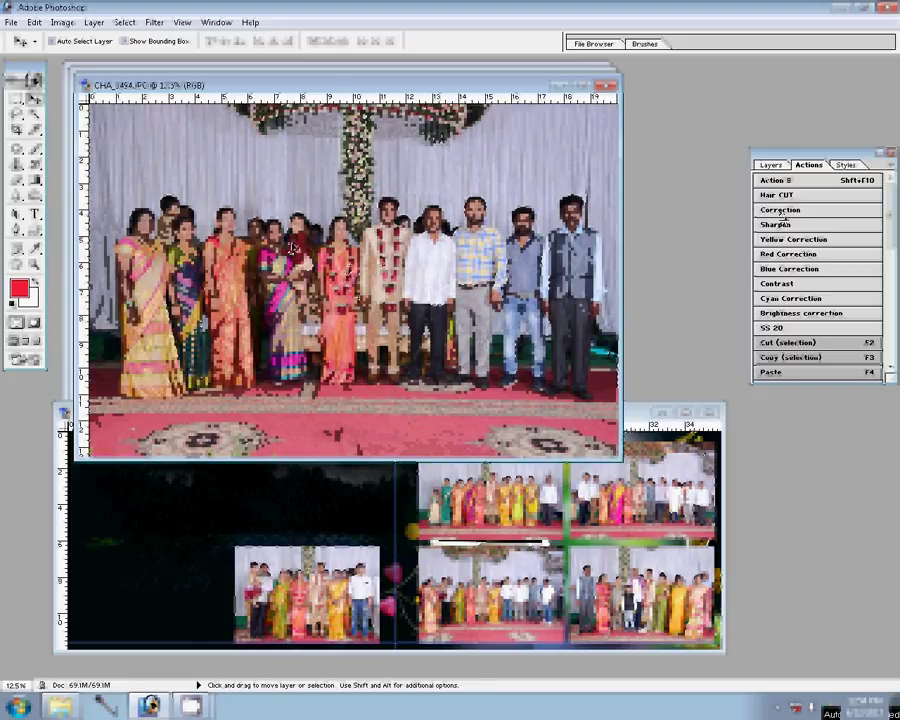
{"action": "left_click", "coordinate": [309, 497]}
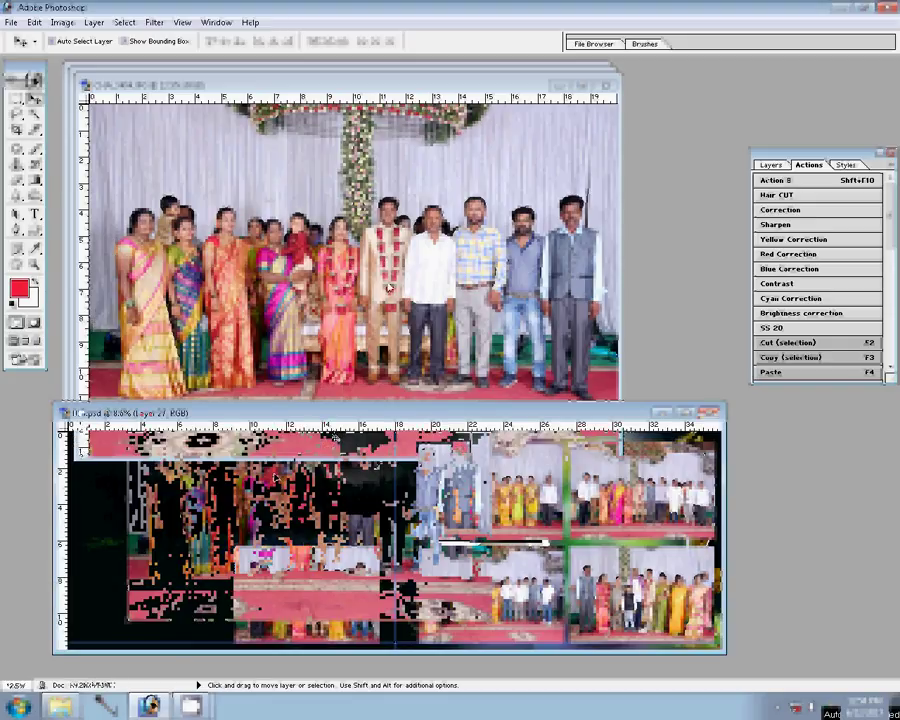
{"action": "left_click", "coordinate": [387, 284]}
Step: Resize CHA_3494, place it above CHA_3495 on the left page, and close it unsaved
{"action": "key", "text": "ctrl+alt+i"}
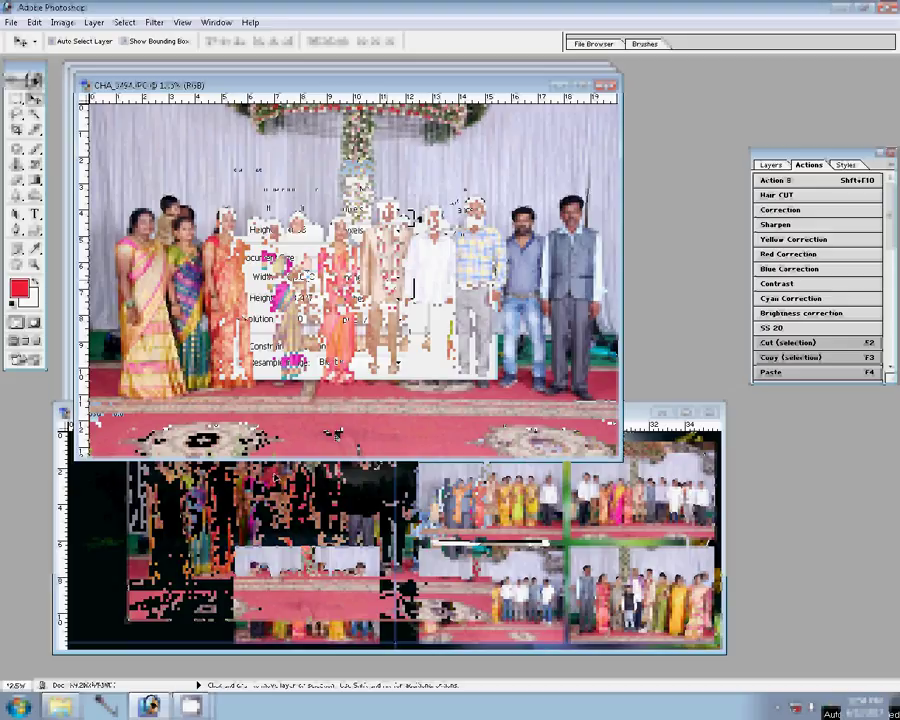
{"action": "key", "text": "Return"}
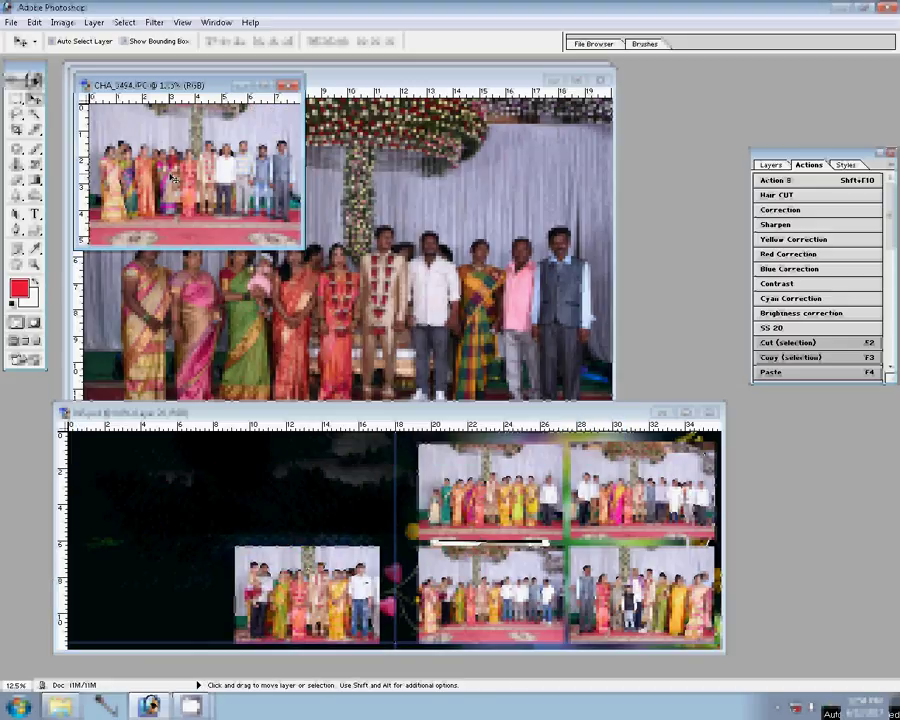
{"action": "mouse_move", "coordinate": [172, 178]}
{"action": "left_mouse_down"}
{"action": "mouse_move", "coordinate": [318, 514]}
{"action": "mouse_move", "coordinate": [325, 487]}
{"action": "left_mouse_up"}
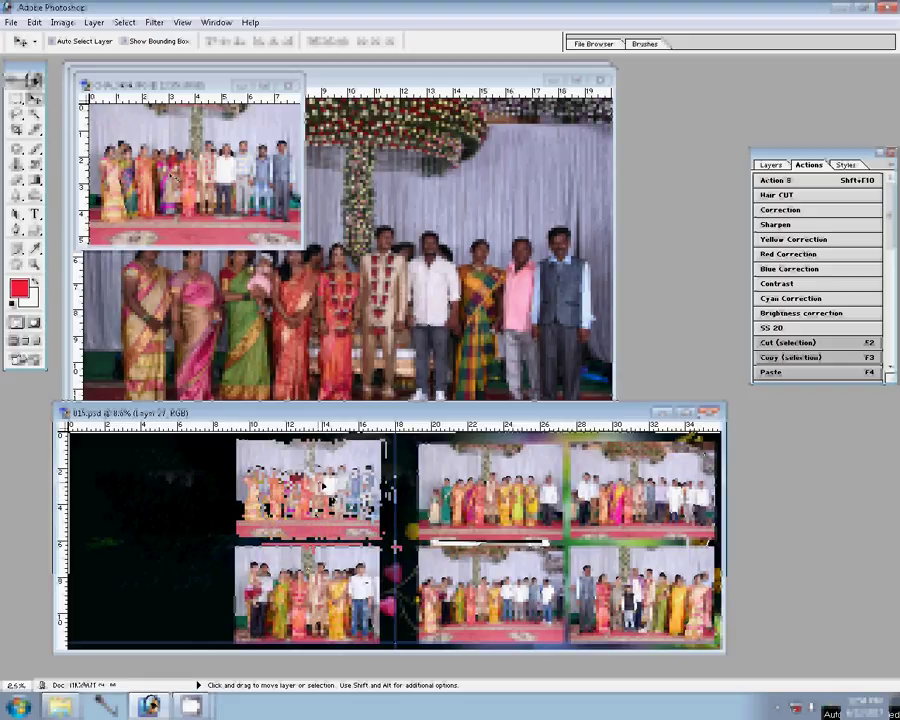
{"action": "left_click", "coordinate": [289, 85]}
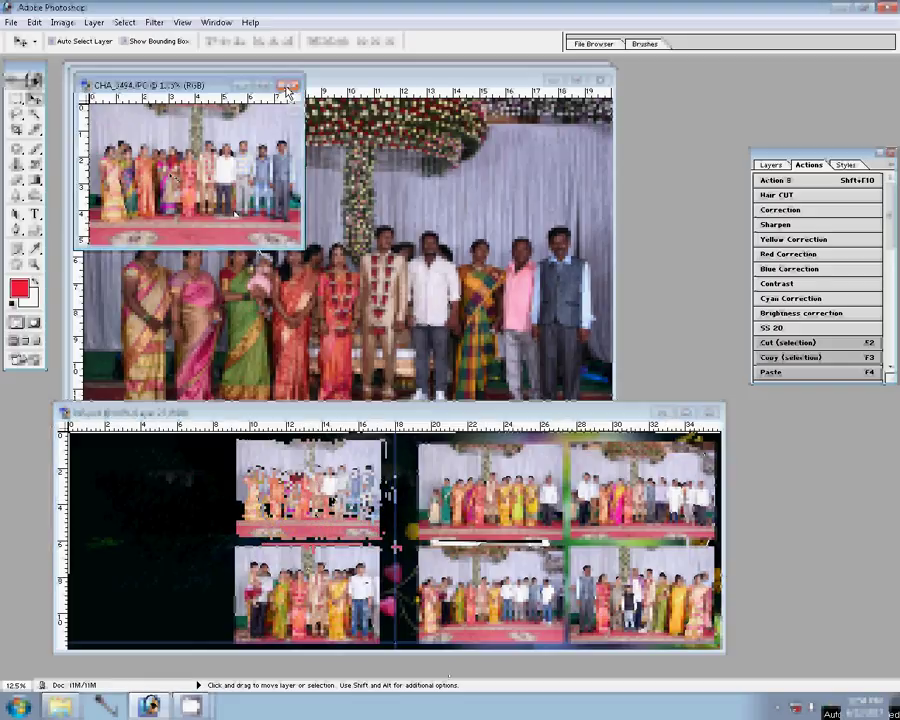
{"action": "key", "text": "n"}
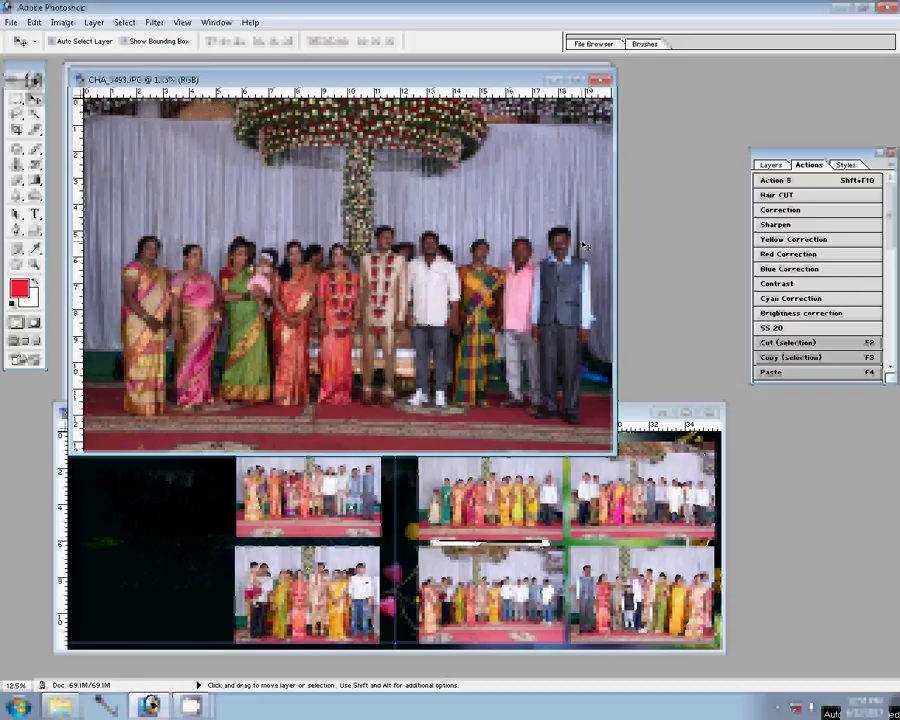
Step: Resize CHA_3493, drag it into the left page's top-left slot, then close it
{"action": "key", "text": "ctrl+alt+i"}
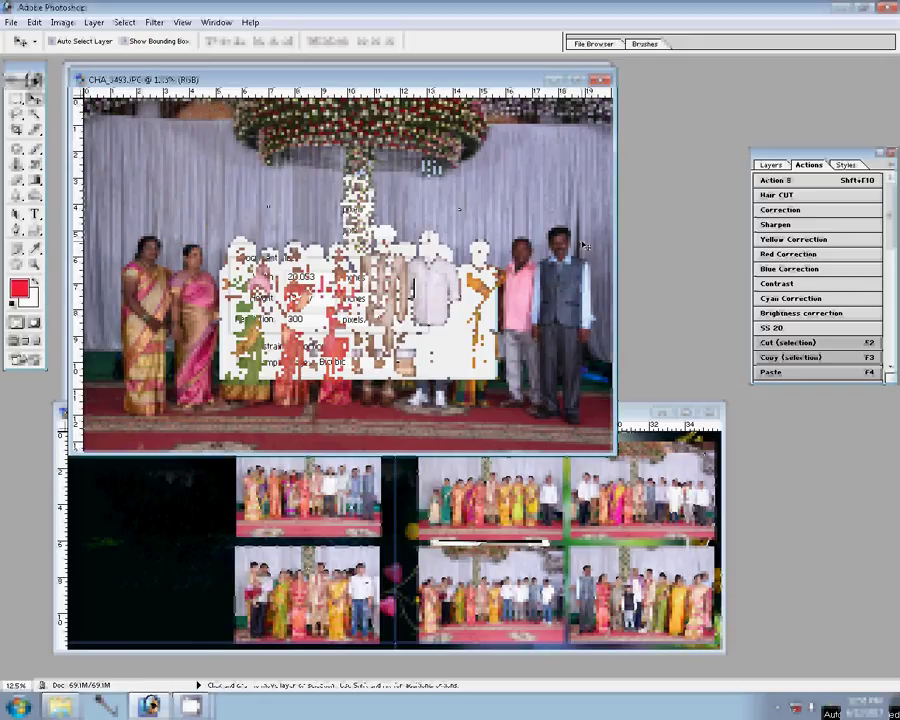
{"action": "left_click", "coordinate": [463, 190]}
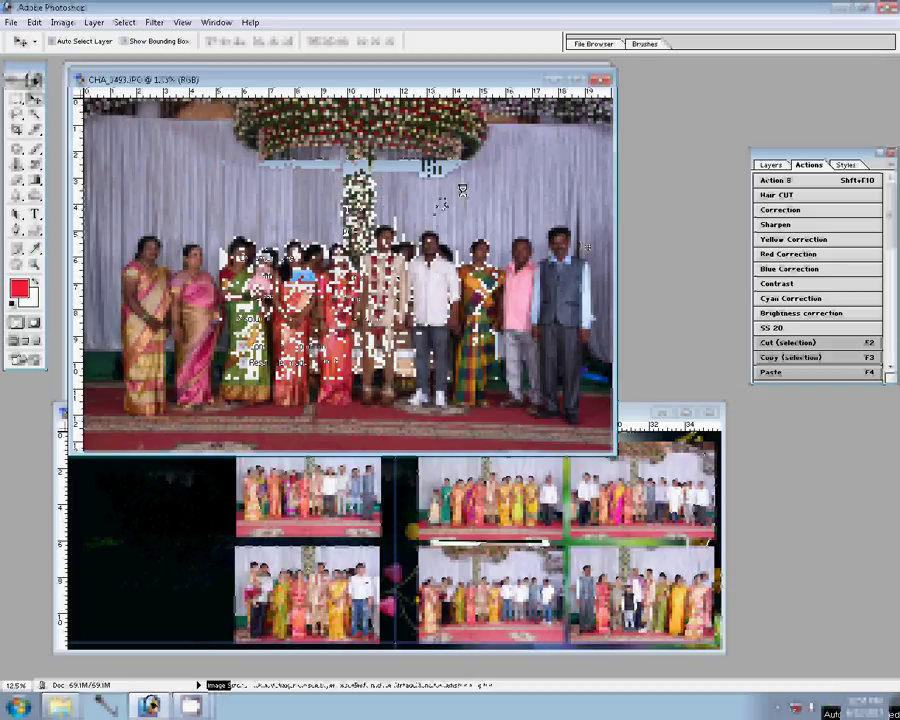
{"action": "left_click_drag", "start_coordinate": [443, 203], "coordinate": [432, 210]}
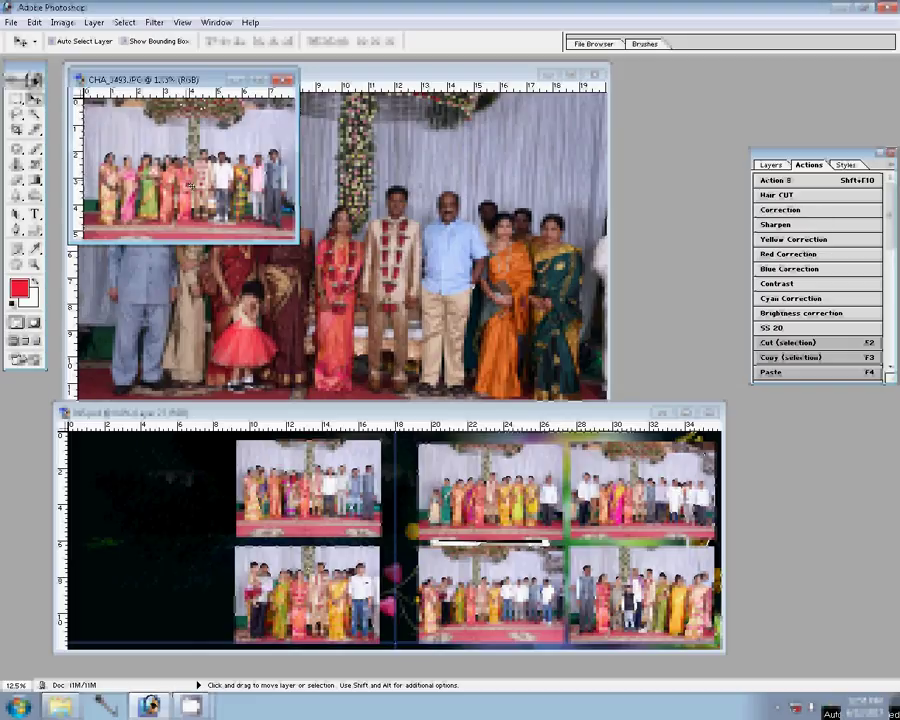
{"action": "left_click_drag", "start_coordinate": [190, 185], "coordinate": [185, 467]}
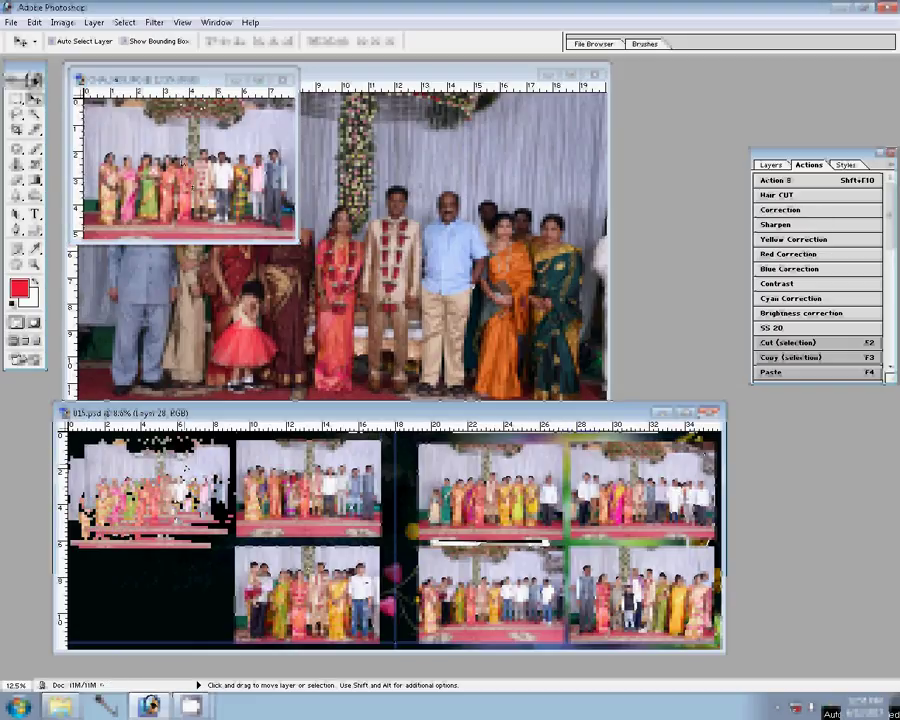
{"action": "left_click", "coordinate": [283, 80]}
Step: Dismiss CHA_3493's prompt and run the resize, correction and sharpening actions on CHA_3503
{"action": "key", "text": "Return"}
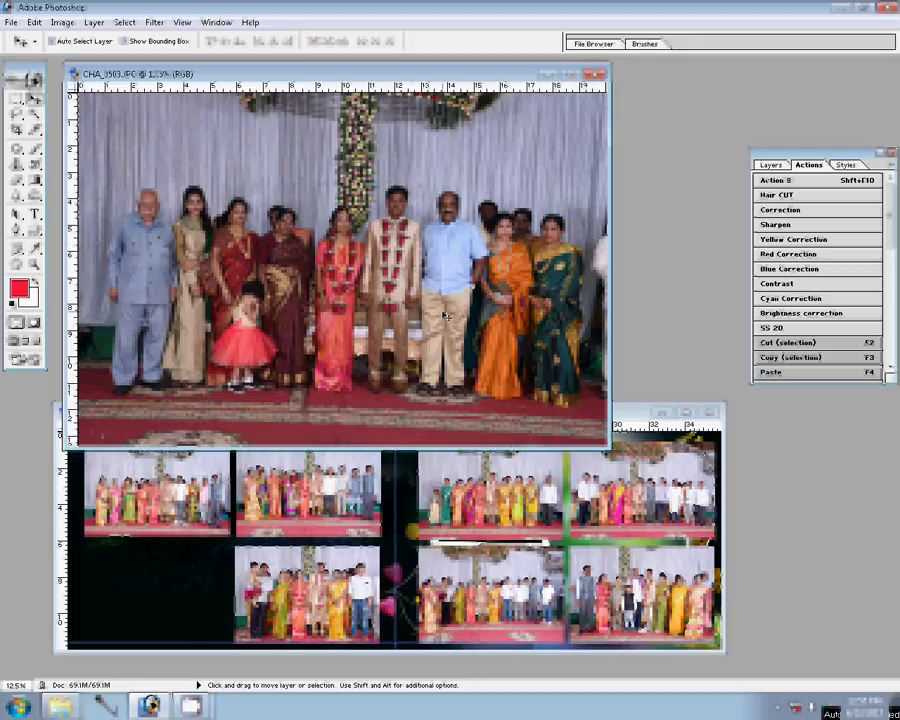
{"action": "left_click", "coordinate": [820, 211]}
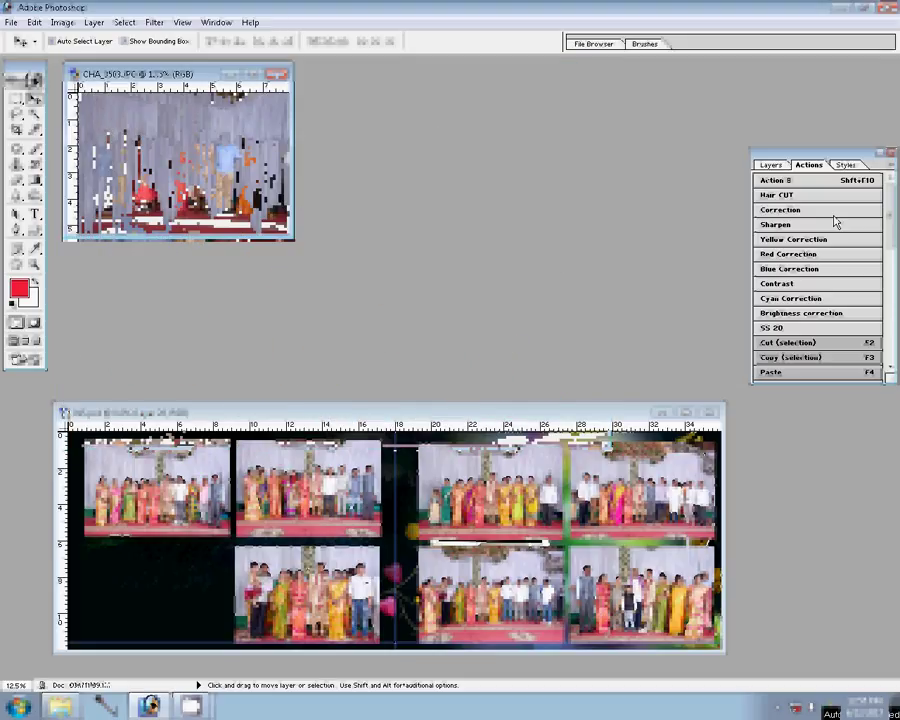
{"action": "left_click", "coordinate": [809, 217]}
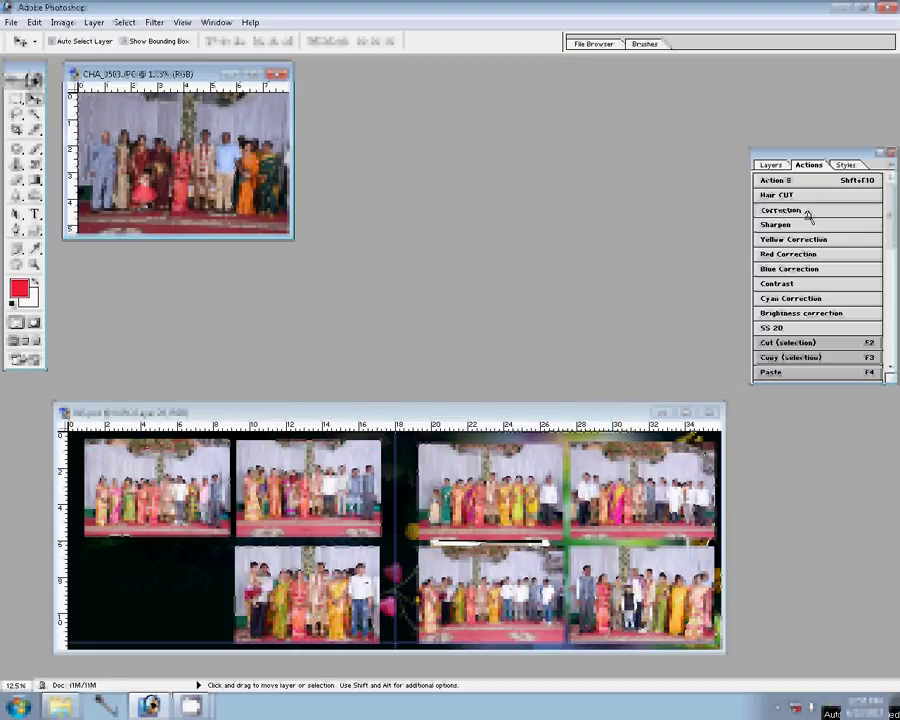
{"action": "left_click", "coordinate": [840, 188]}
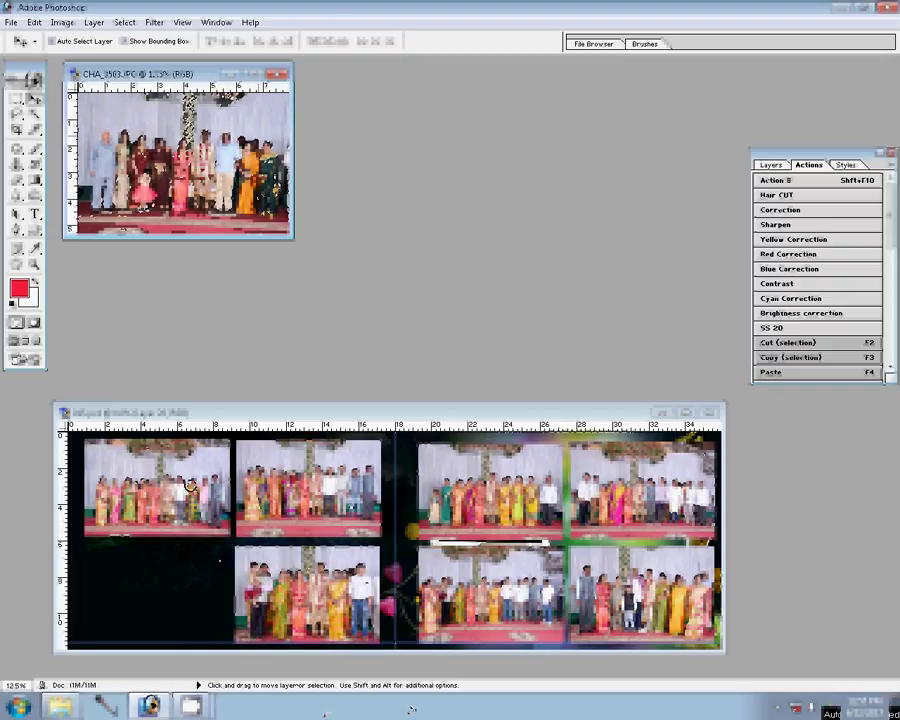
Step: Place CHA_3503 in the bottom-left slot and close its window without saving
{"action": "left_click_drag", "start_coordinate": [180, 150], "coordinate": [150, 600]}
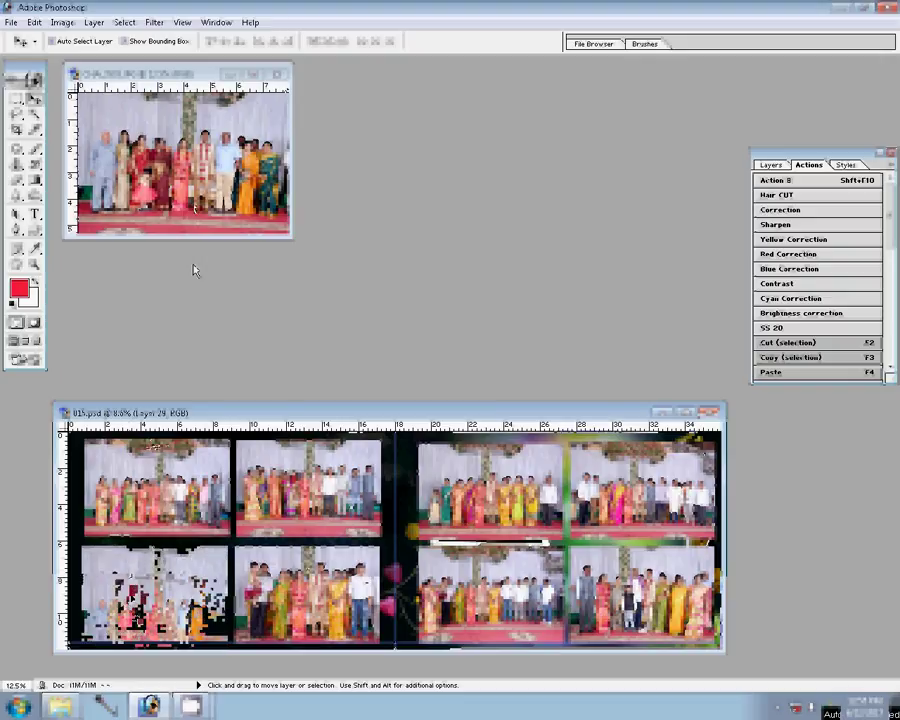
{"action": "left_click", "coordinate": [280, 74]}
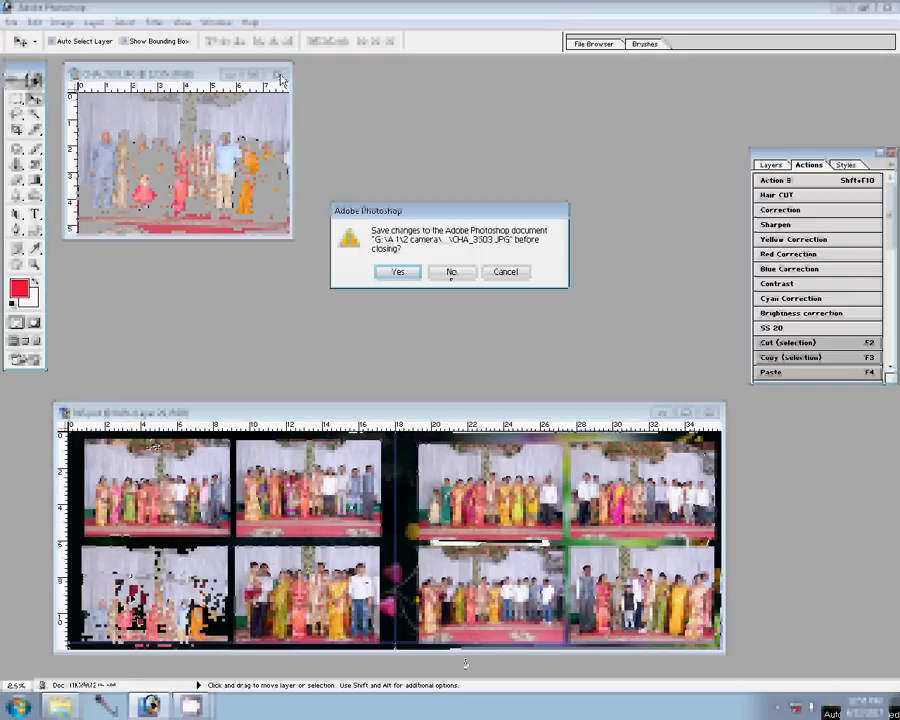
{"action": "left_click", "coordinate": [451, 272]}
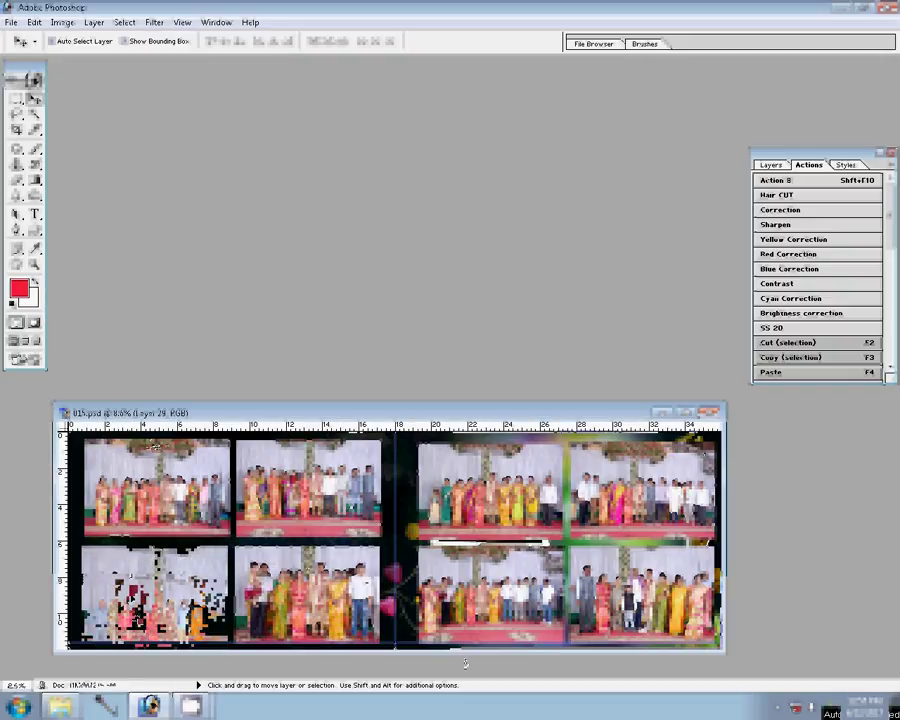
Step: Give Layer 22 a 22 px Stroke filled with a green-spotted pattern
{"action": "left_click", "coordinate": [767, 169]}
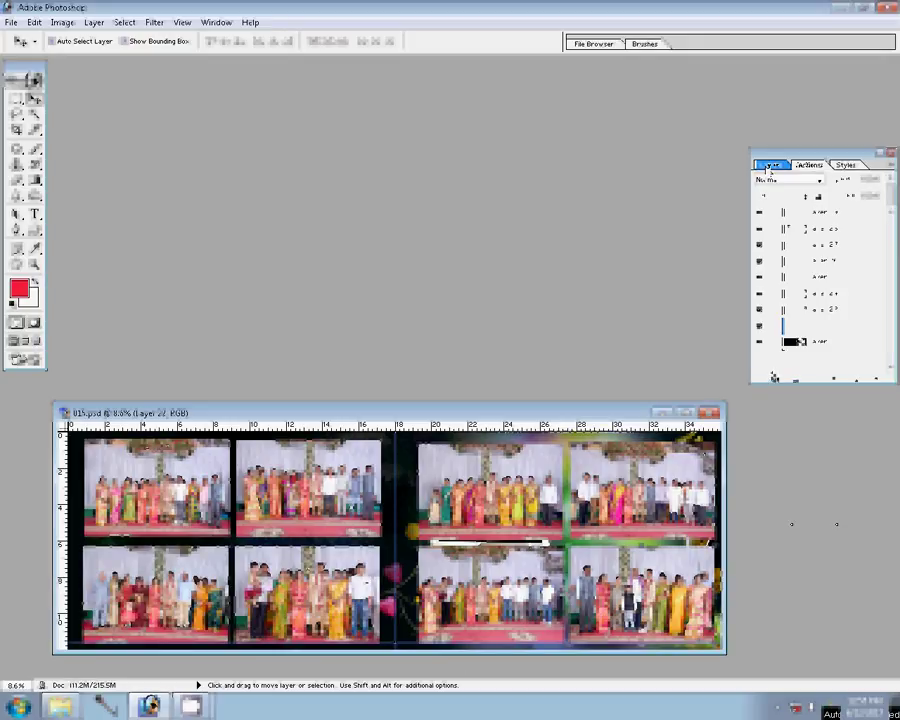
{"action": "left_click", "coordinate": [776, 378]}
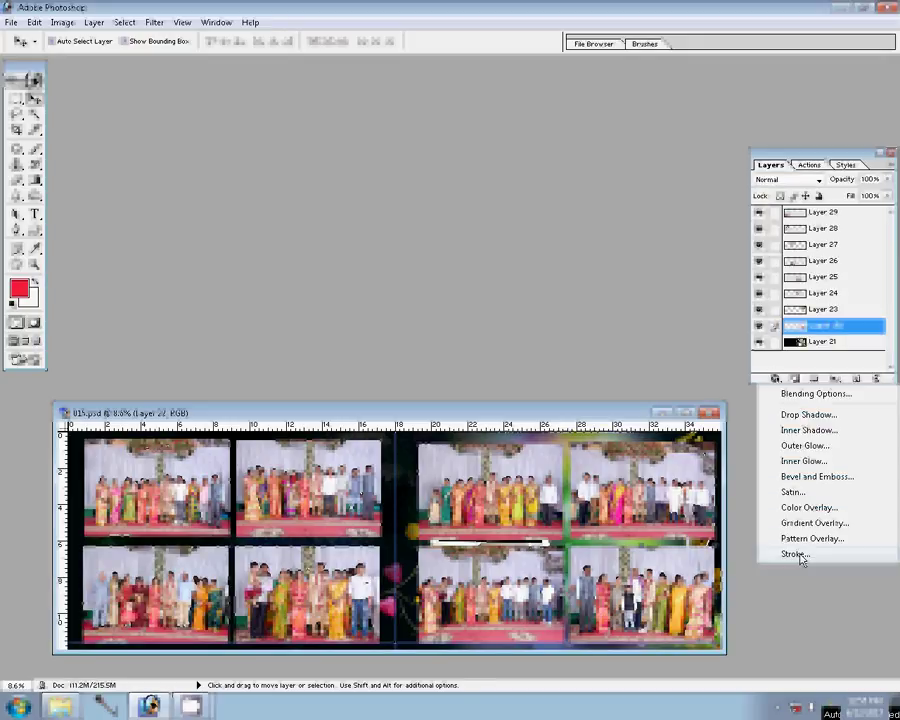
{"action": "left_click", "coordinate": [795, 554]}
{"action": "key", "text": "z"}
{"action": "left_click", "coordinate": [346, 222]}
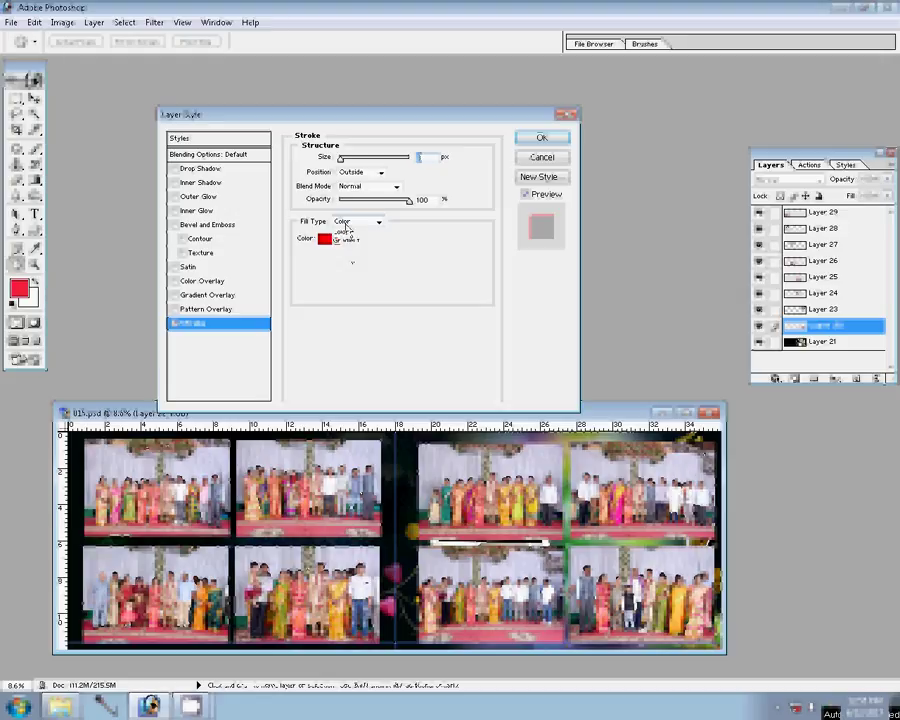
{"action": "left_click", "coordinate": [350, 251]}
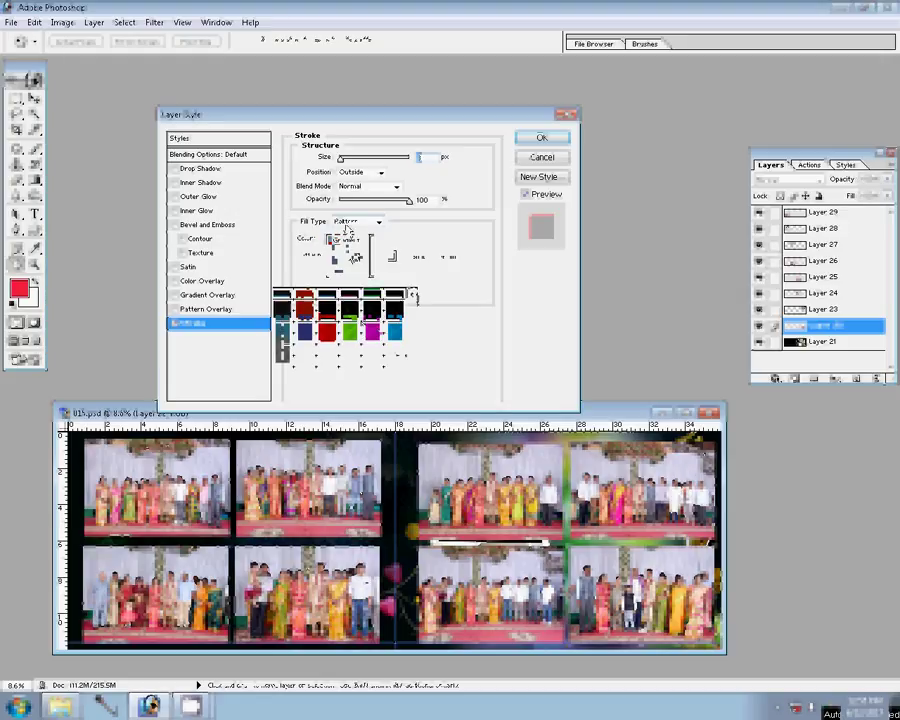
{"action": "left_click", "coordinate": [369, 316]}
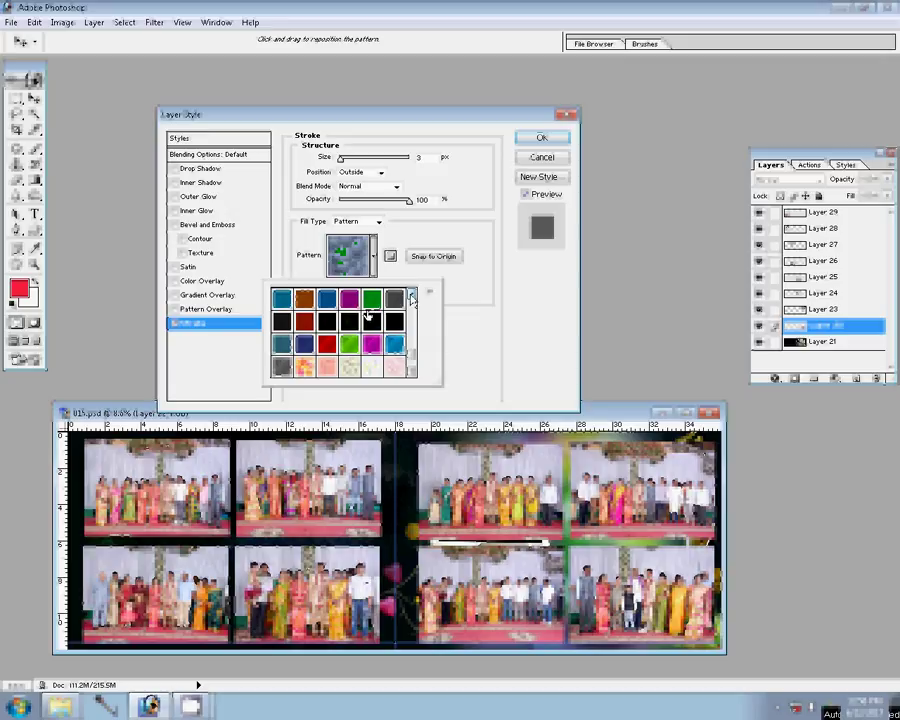
{"action": "scroll", "coordinate": [369, 316], "scroll_direction": "down", "scroll_amount": 2}
{"action": "double_click", "coordinate": [420, 157]}
{"action": "type", "text": "2"}
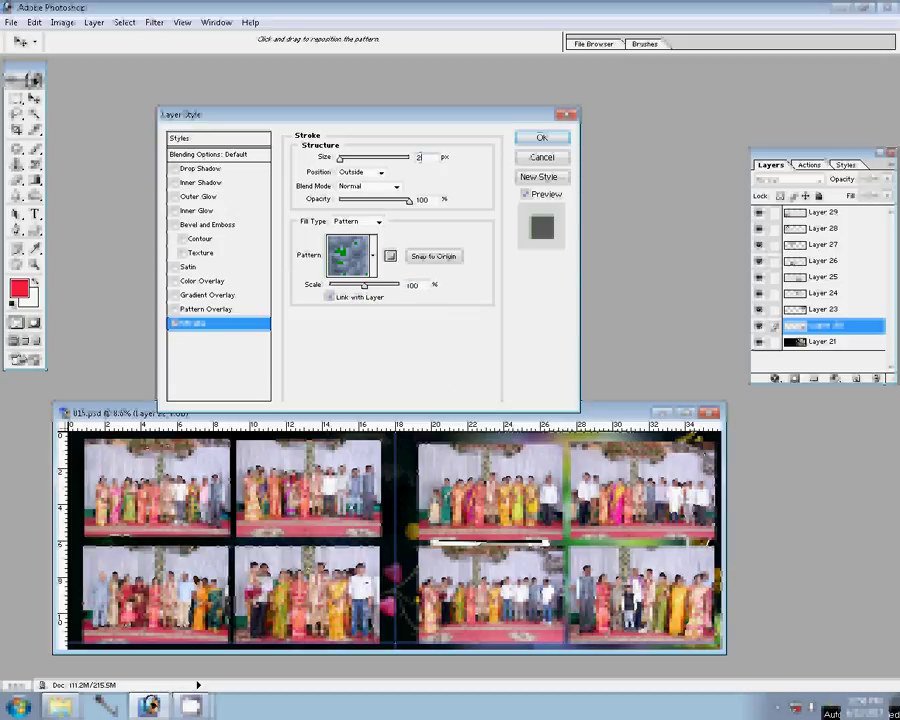
{"action": "type", "text": "2"}
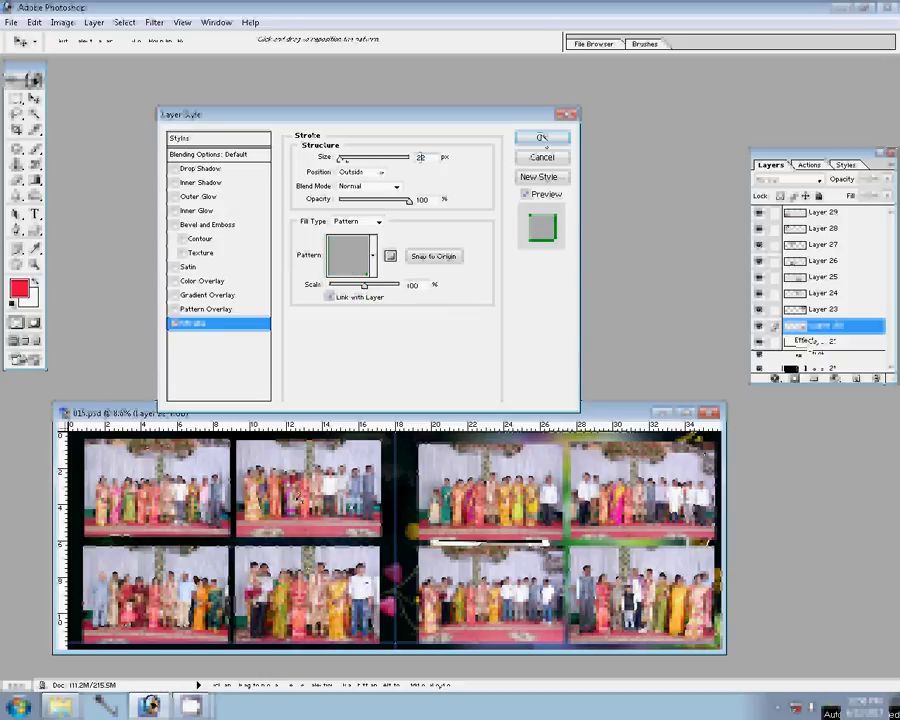
{"action": "left_click", "coordinate": [541, 139]}
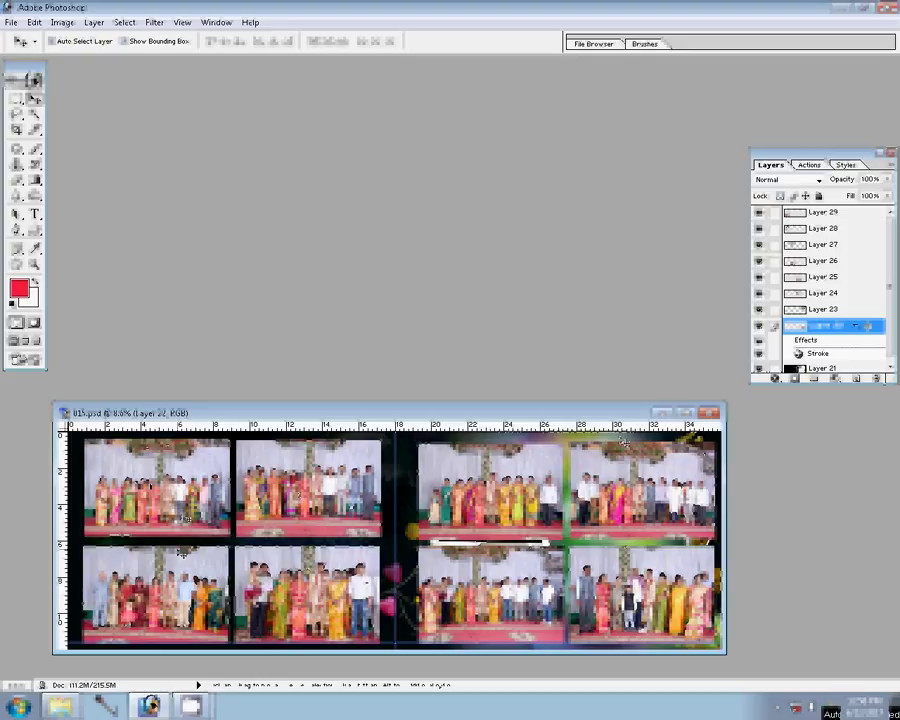
Step: Merge Layer 28 and the other photo layers down into Layer 22 with four Ctrl+E merges
{"action": "left_click", "coordinate": [822, 228]}
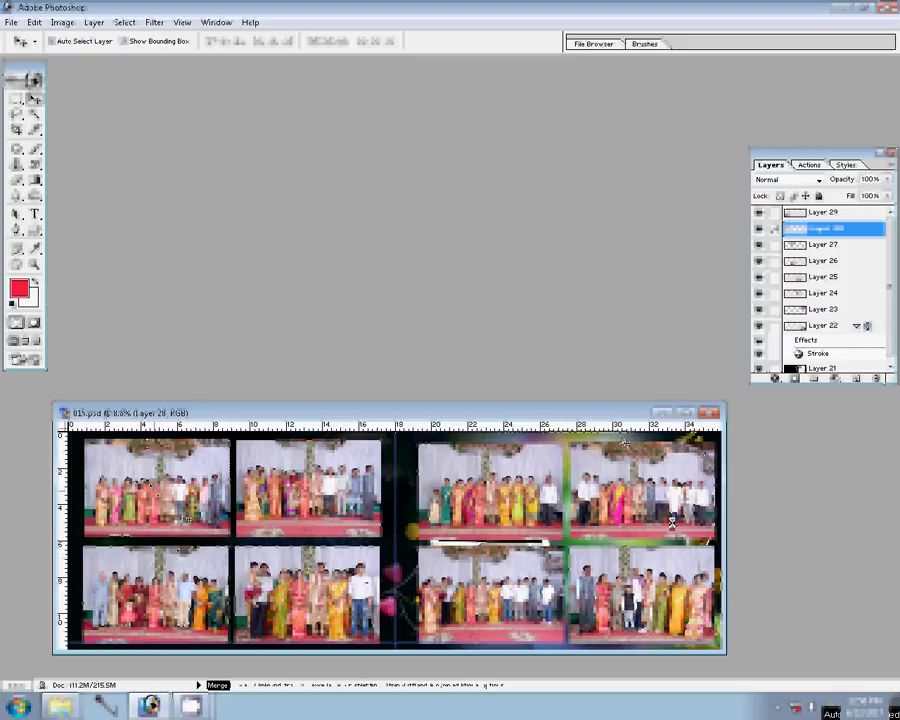
{"action": "key", "text": "ctrl+e"}
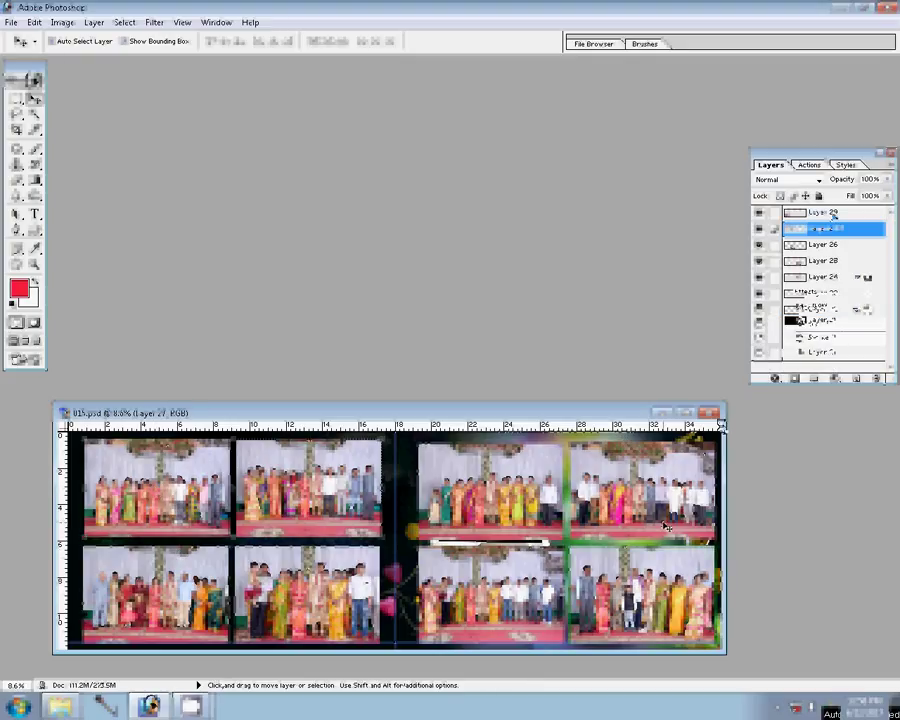
{"action": "key", "text": "ctrl+e"}
{"action": "key", "text": "ctrl+e"}
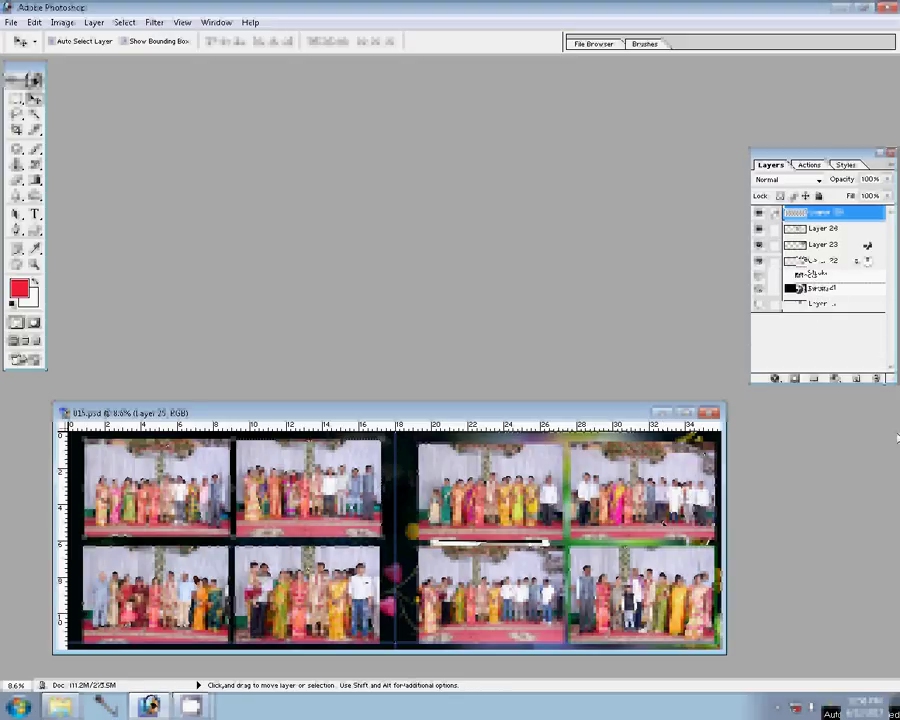
{"action": "key", "text": "ctrl+e"}
{"action": "key", "text": "ctrl+e"}
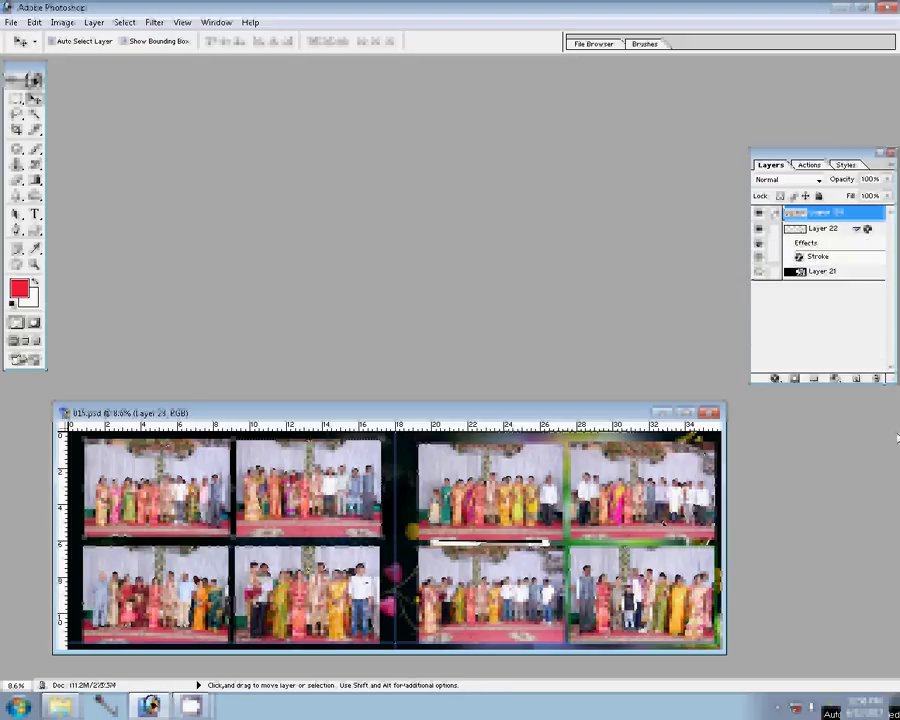
{"action": "key", "text": "ctrl+e"}
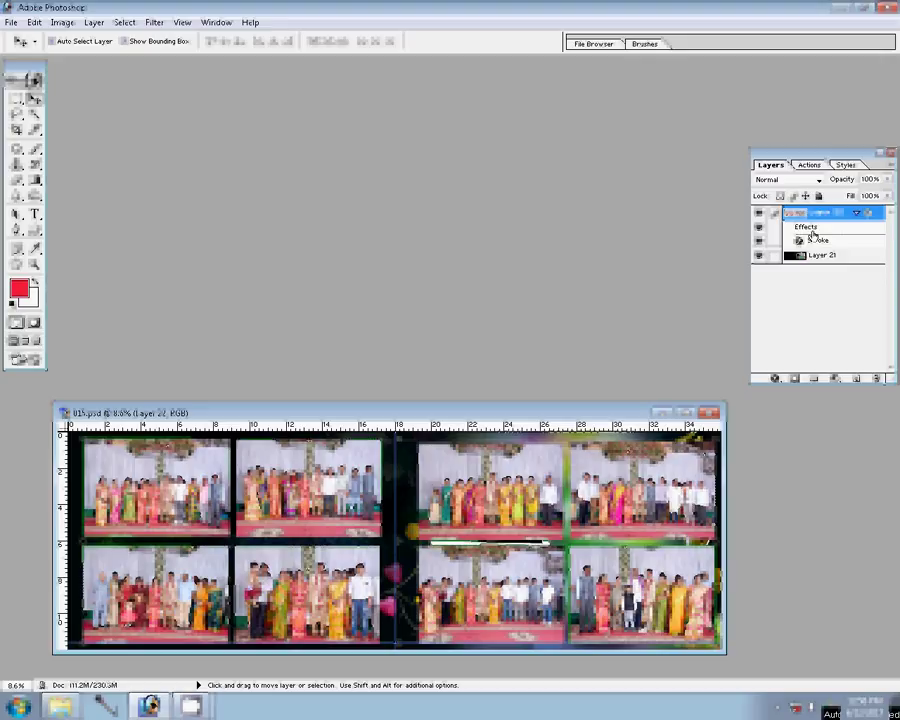
Step: Save the album spread as Photoshop PSD file '45' in folder 00 on the C: drive
{"action": "key", "text": "ctrl+shift+s"}
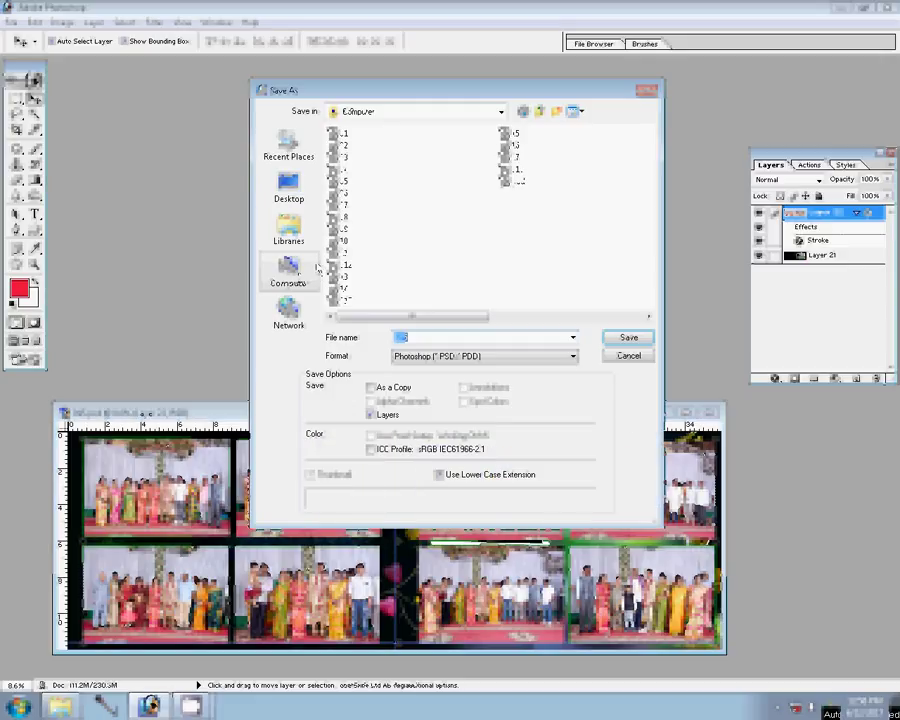
{"action": "left_click", "coordinate": [314, 265]}
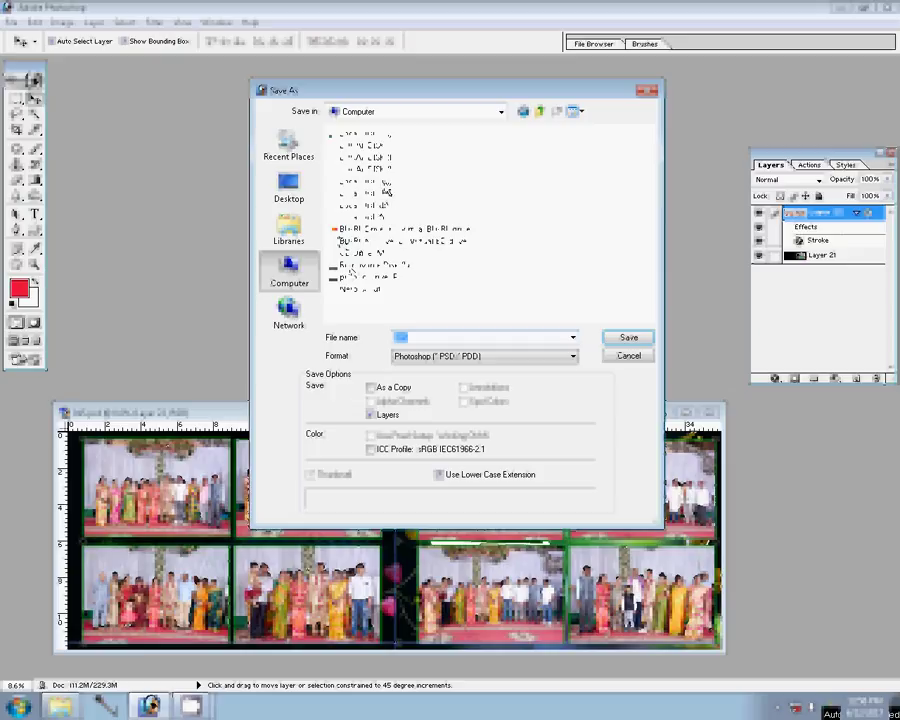
{"action": "double_click", "coordinate": [351, 266]}
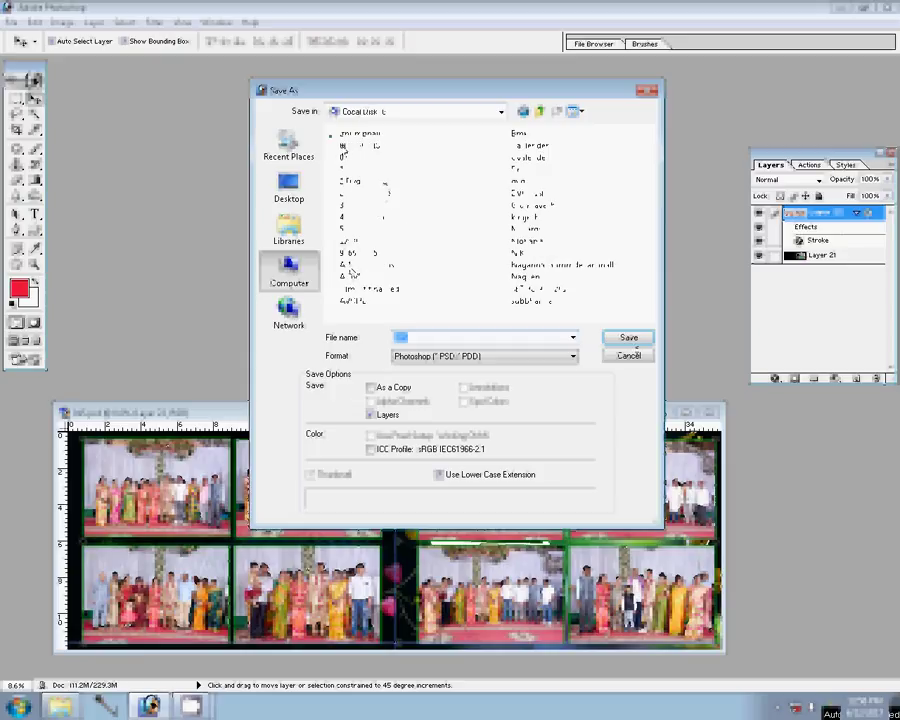
{"action": "double_click", "coordinate": [351, 268]}
{"action": "double_click", "coordinate": [349, 270]}
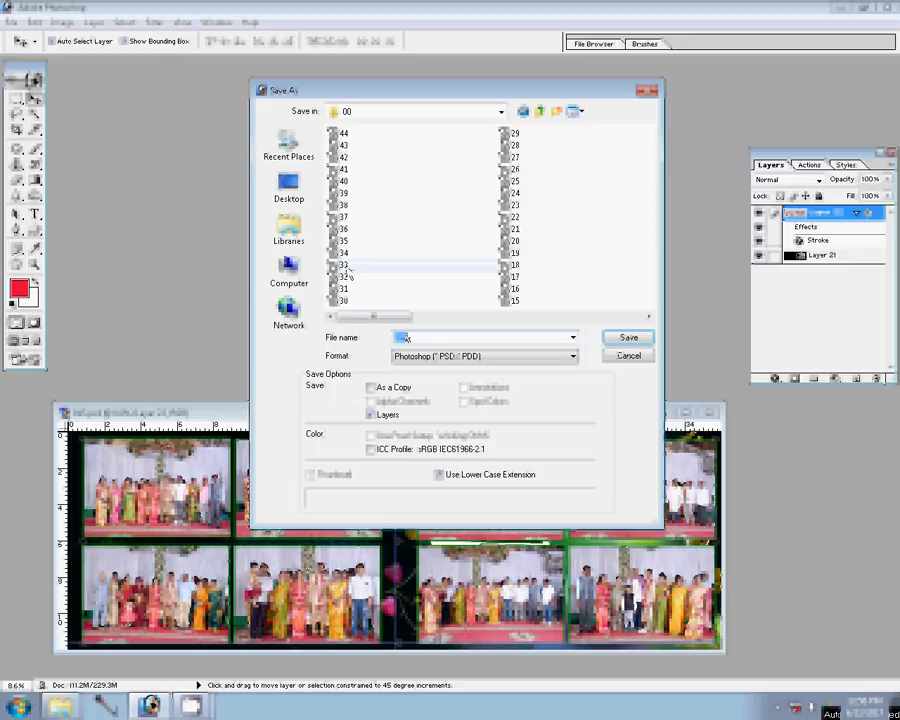
{"action": "type", "text": "4"}
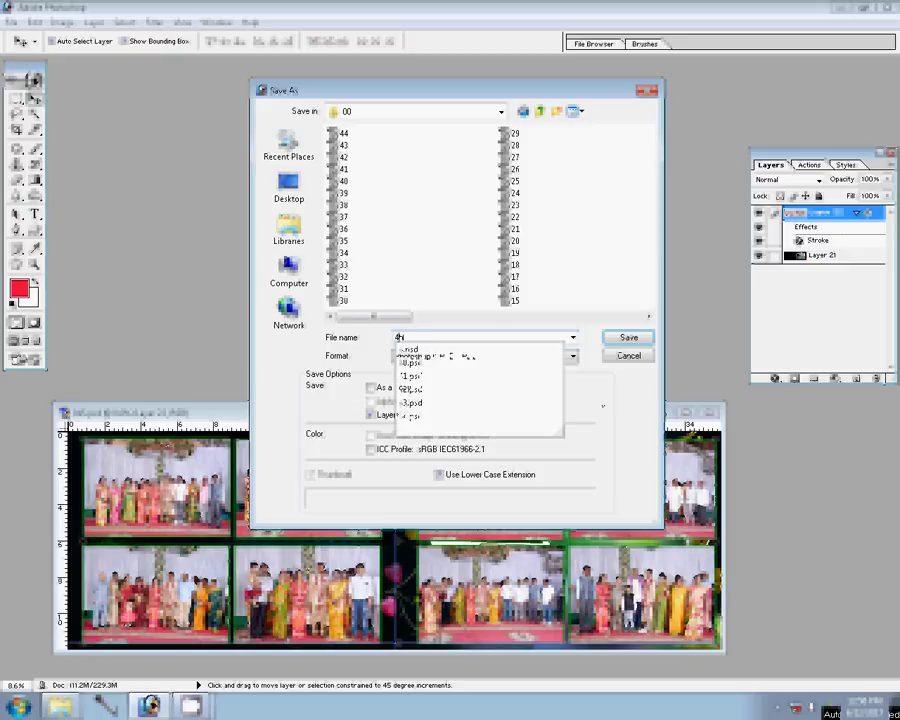
{"action": "type", "text": "5"}
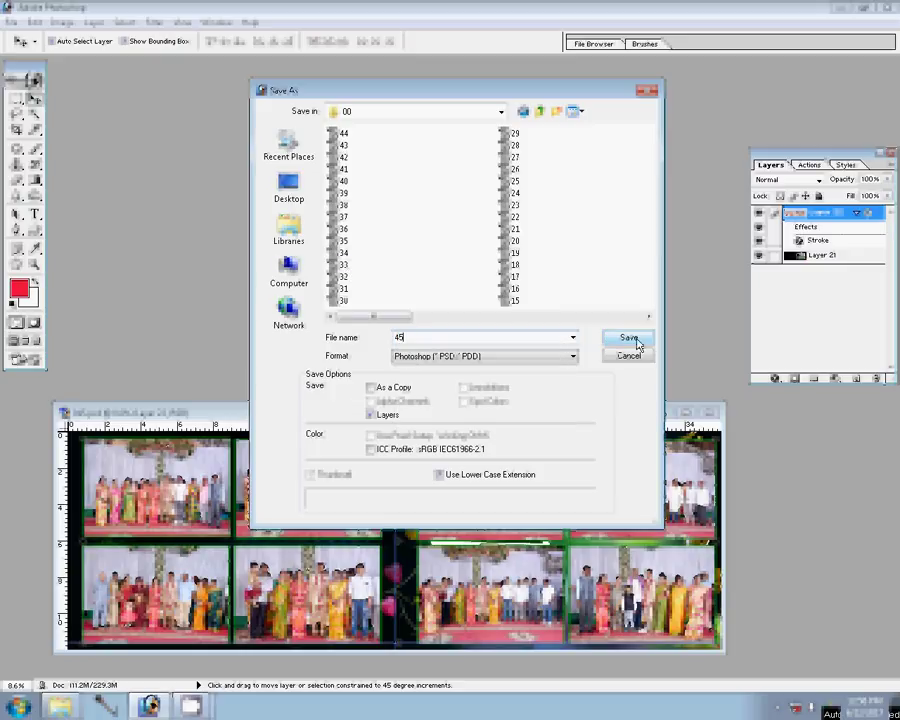
{"action": "left_click", "coordinate": [634, 339]}
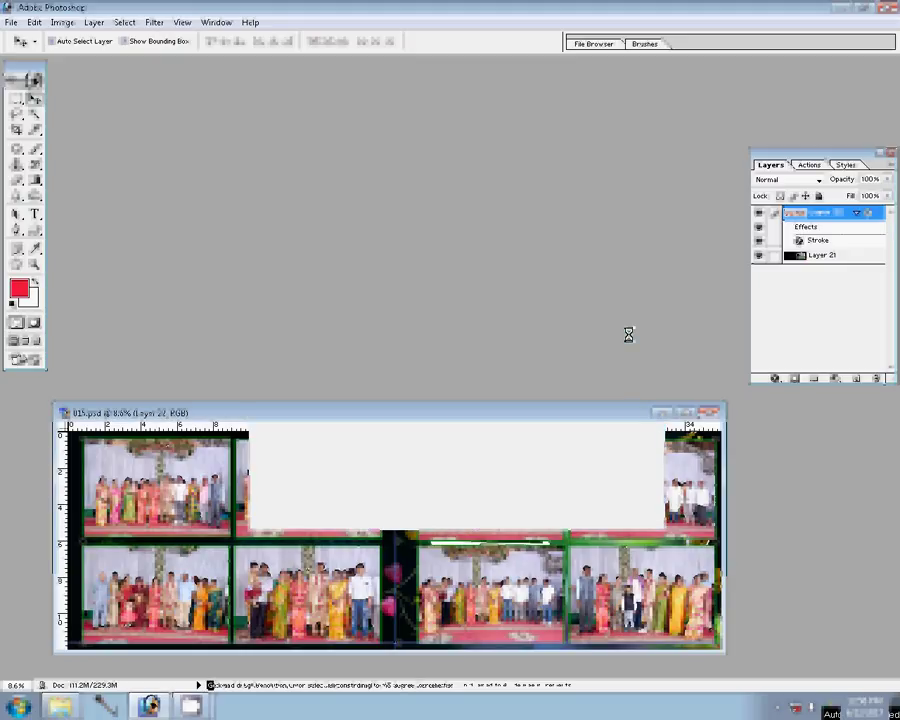